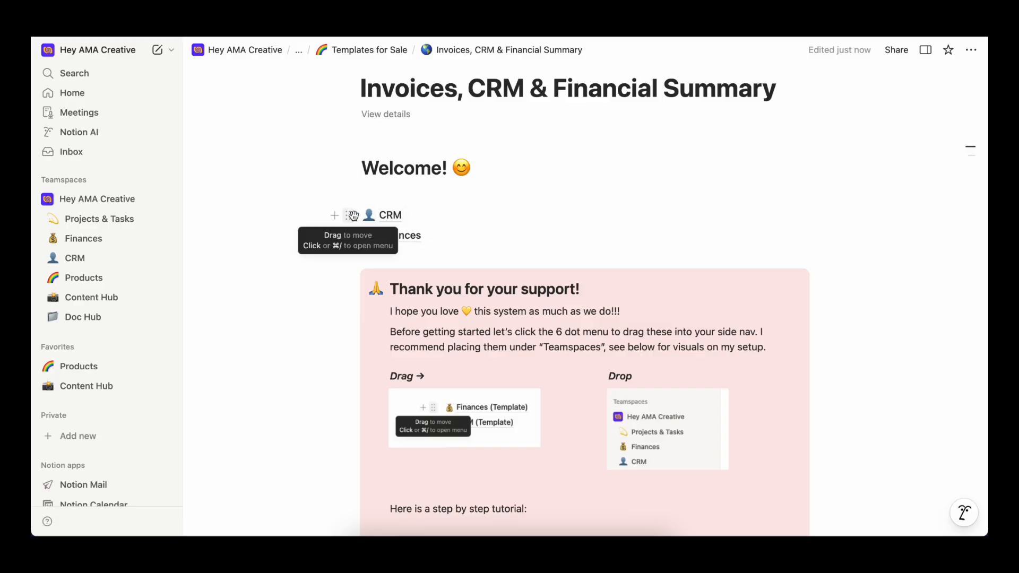
Open the CRM page linked under the Welcome heading and bring its client database into view.
{"action": "mouse_move", "coordinate": [353, 215]}
{"action": "left_mouse_down"}
{"action": "mouse_move", "coordinate": [155, 201]}
{"action": "mouse_move", "coordinate": [103, 225]}
{"action": "mouse_move", "coordinate": [355, 219]}
{"action": "left_mouse_up"}
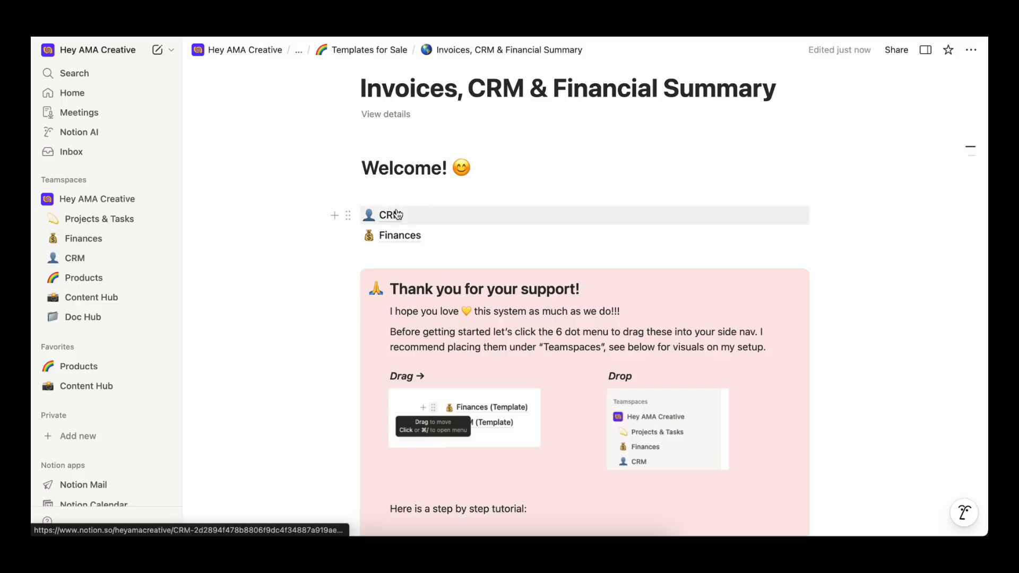
{"action": "mouse_move", "coordinate": [394, 218]}
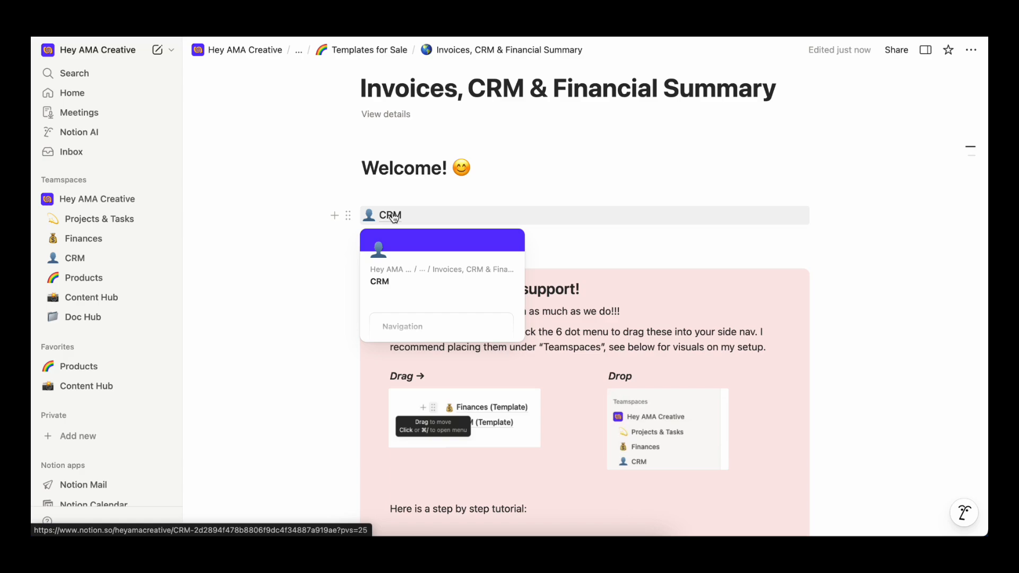
{"action": "left_click", "coordinate": [390, 215]}
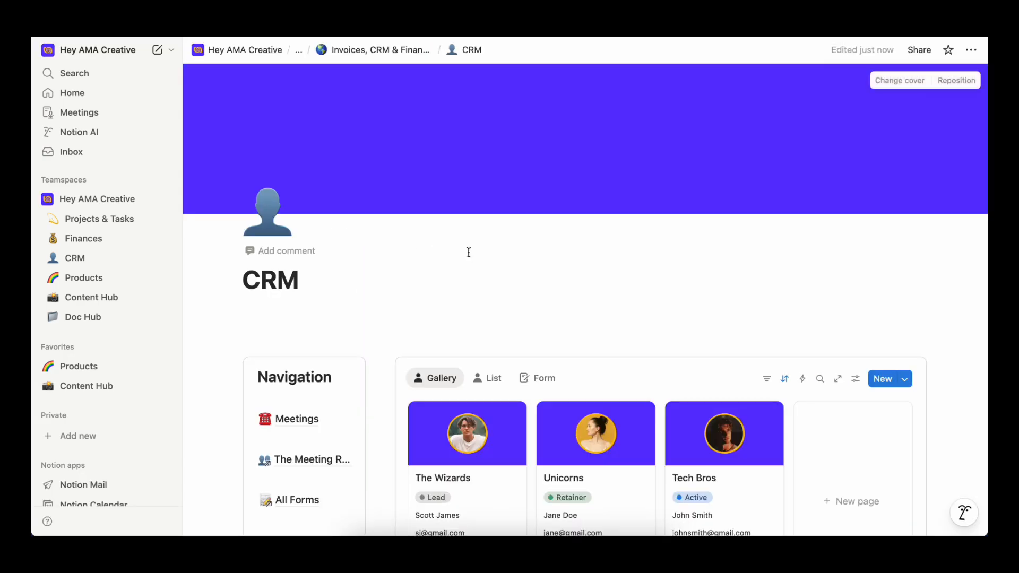
{"action": "scroll", "coordinate": [492, 242], "scroll_direction": "down", "scroll_amount": 3}
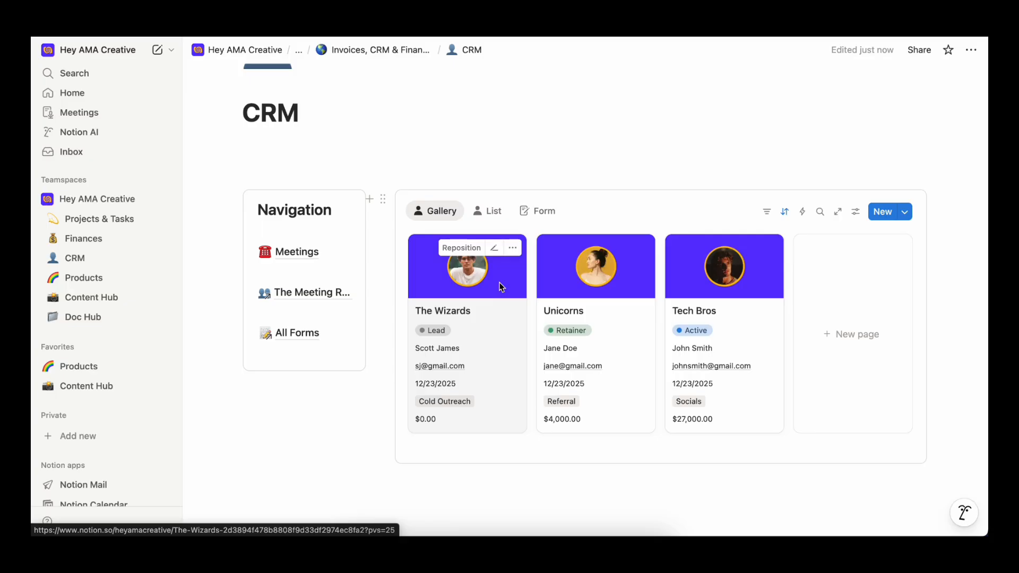
Show the client database in List view and look through its columns from Status to the end of the table.
{"action": "left_click", "coordinate": [484, 210]}
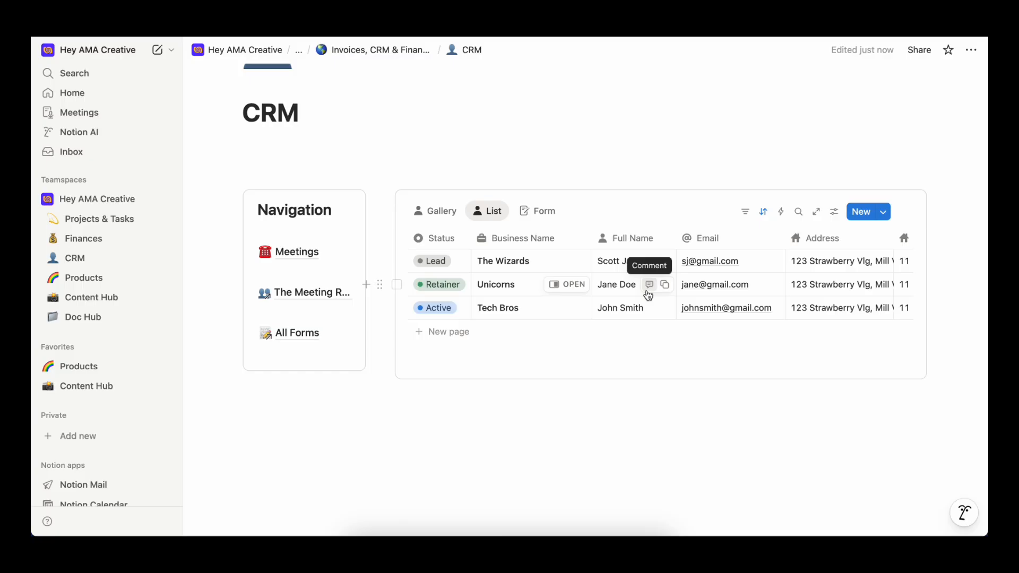
{"action": "scroll", "coordinate": [647, 295], "scroll_direction": "right", "scroll_amount": 3}
{"action": "scroll", "coordinate": [645, 295], "scroll_direction": "left", "scroll_amount": 3}
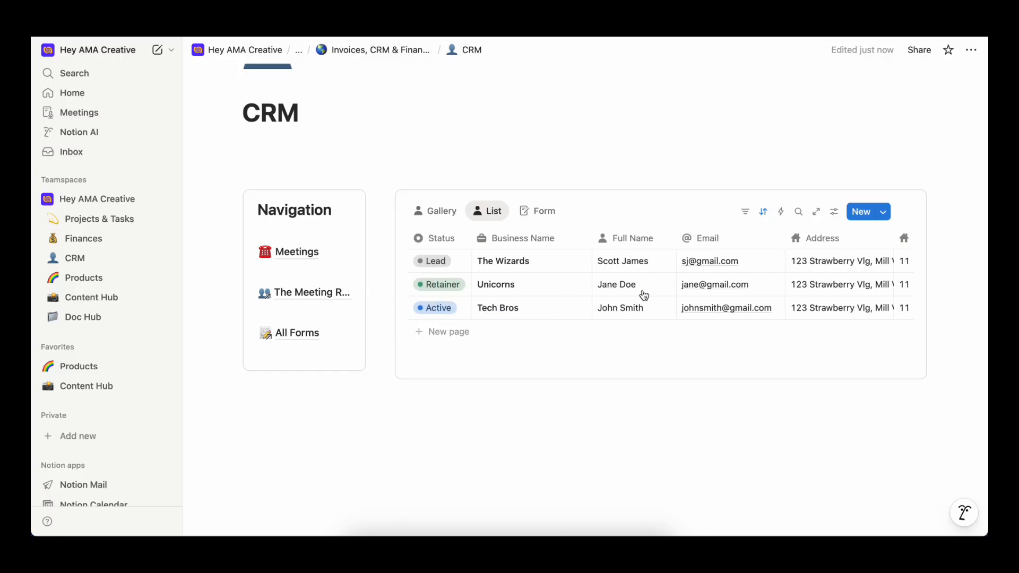
{"action": "scroll", "coordinate": [671, 295], "scroll_direction": "right", "scroll_amount": 10}
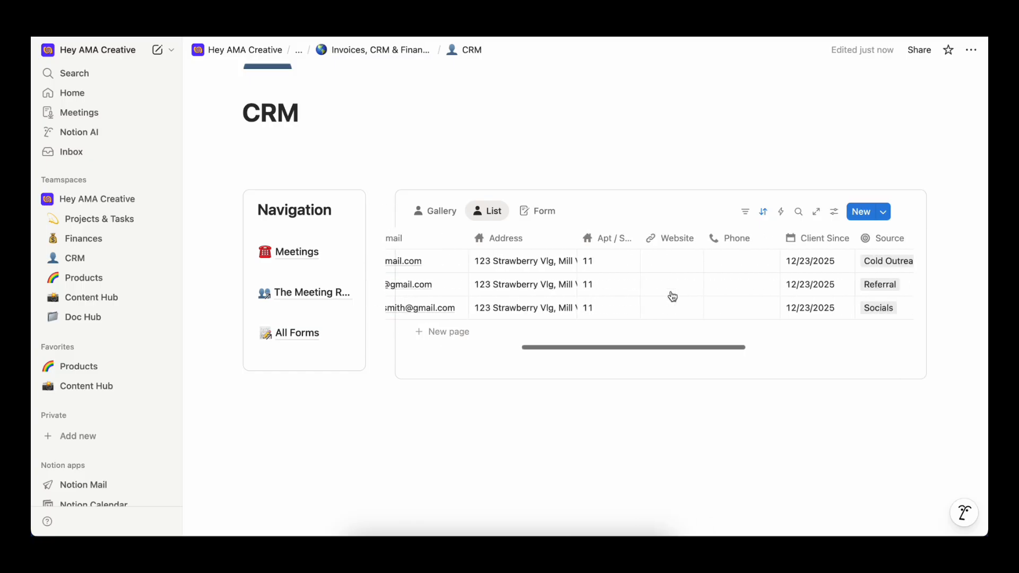
{"action": "scroll", "coordinate": [671, 295], "scroll_direction": "right", "scroll_amount": 5}
{"action": "scroll", "coordinate": [663, 290], "scroll_direction": "left", "scroll_amount": 15}
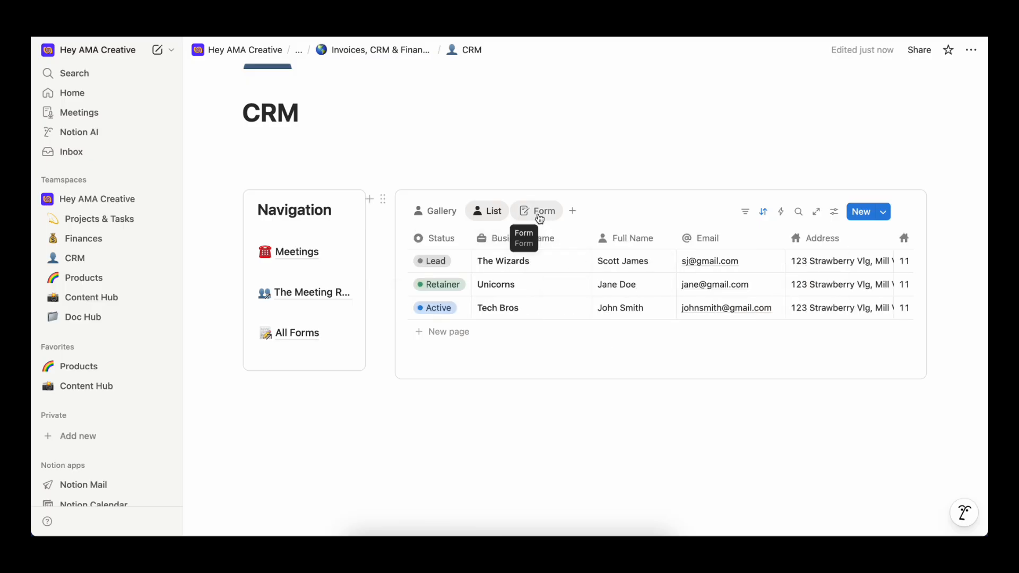
Show the database's Form view and review the New Client Info form's questions down to Phone.
{"action": "left_click", "coordinate": [539, 217]}
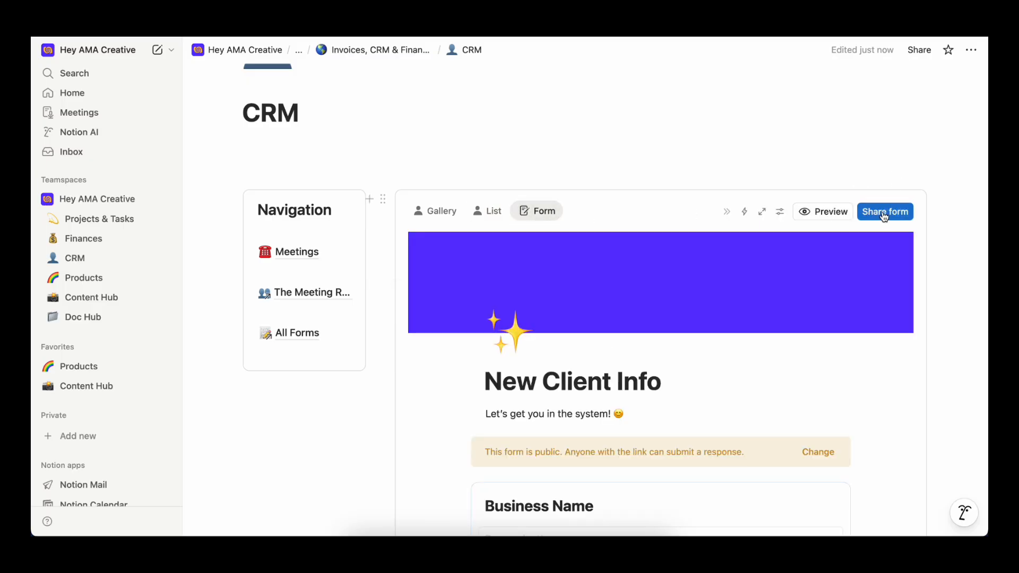
{"action": "scroll", "coordinate": [719, 406], "scroll_direction": "down", "scroll_amount": 10}
{"action": "scroll", "coordinate": [662, 450], "scroll_direction": "down", "scroll_amount": 5}
{"action": "scroll", "coordinate": [661, 448], "scroll_direction": "up", "scroll_amount": 15}
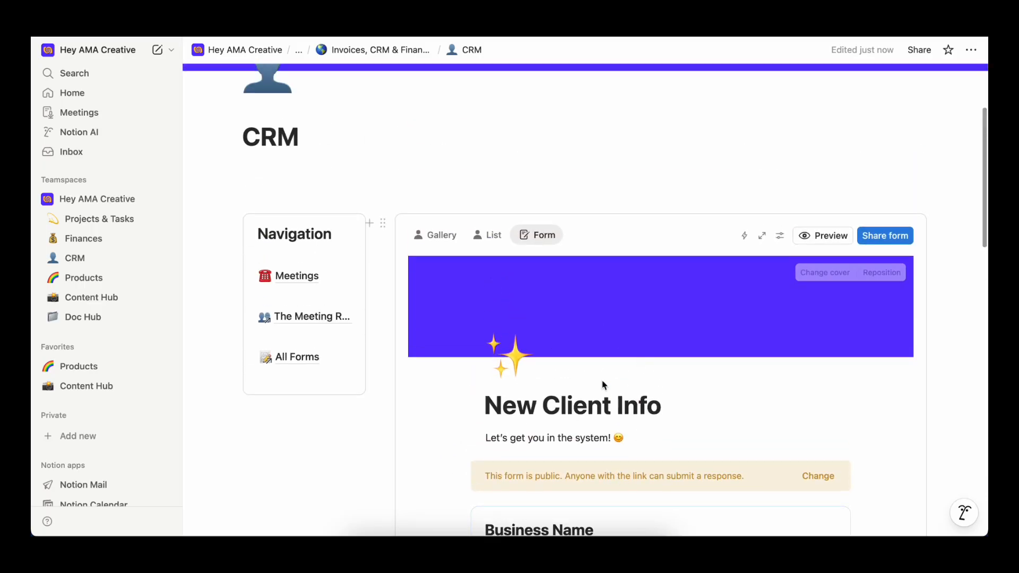
{"action": "scroll", "coordinate": [617, 377], "scroll_direction": "down", "scroll_amount": 20}
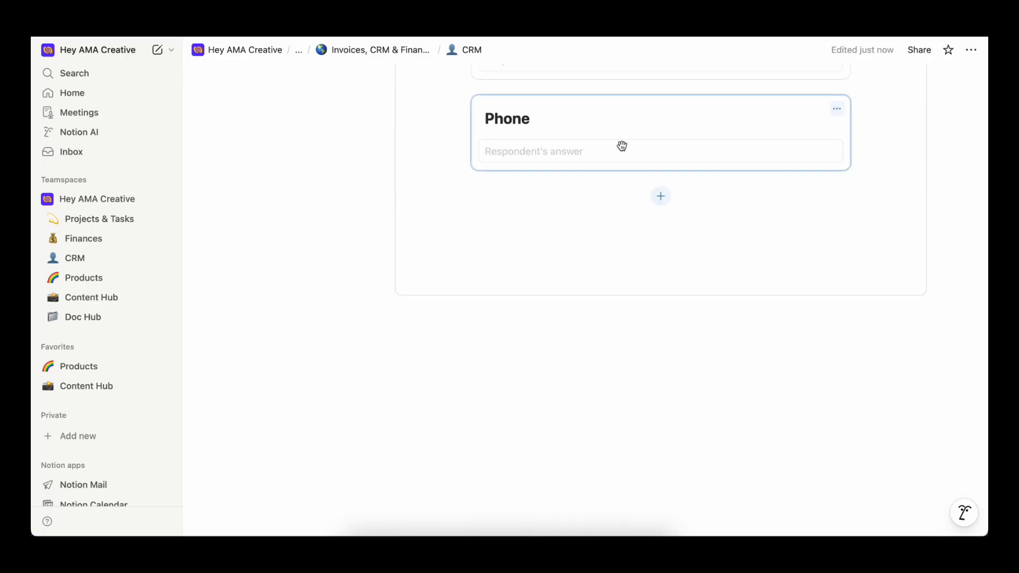
{"action": "scroll", "coordinate": [622, 146], "scroll_direction": "up", "scroll_amount": 20}
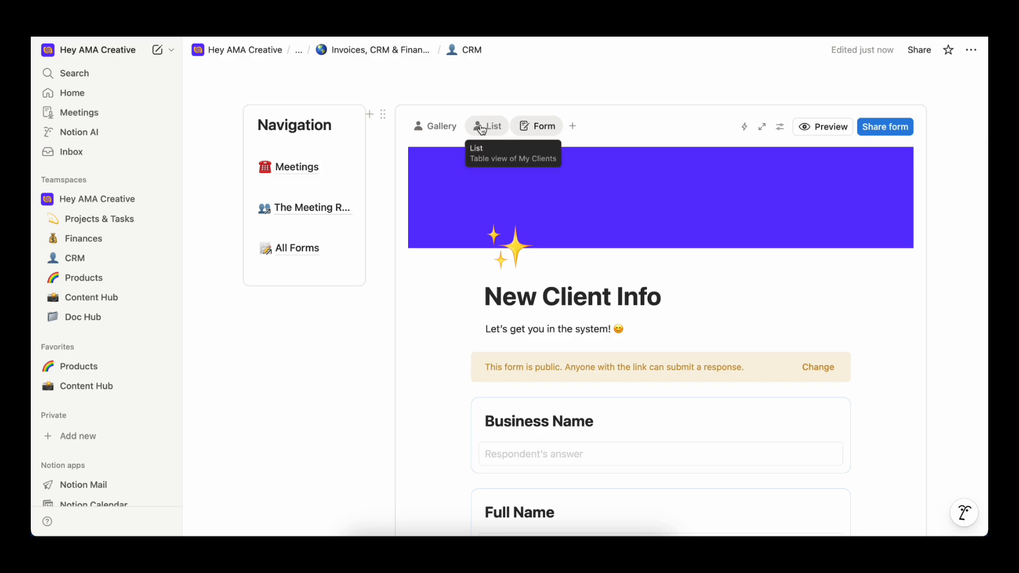
Review the client list across to the Paid Invoices and Income columns, and return the database to Gallery view.
{"action": "left_click", "coordinate": [482, 129]}
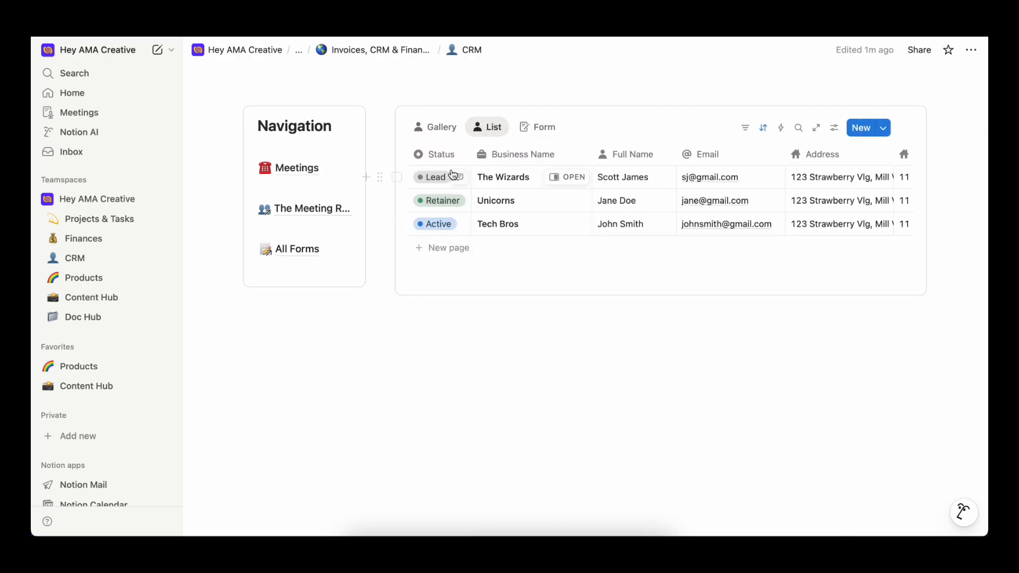
{"action": "scroll", "coordinate": [599, 227], "scroll_direction": "right", "scroll_amount": 10}
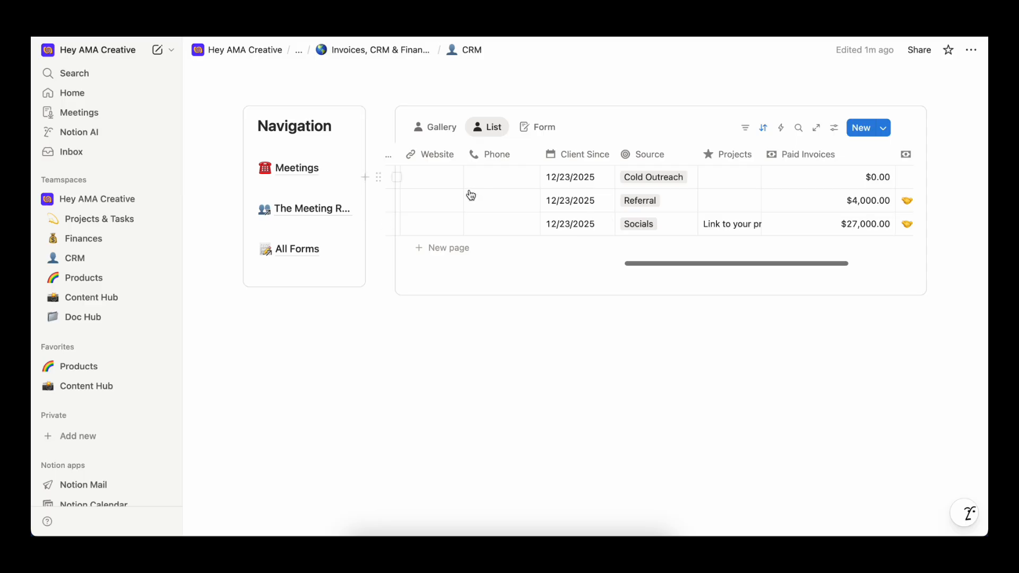
{"action": "scroll", "coordinate": [712, 197], "scroll_direction": "right", "scroll_amount": 5}
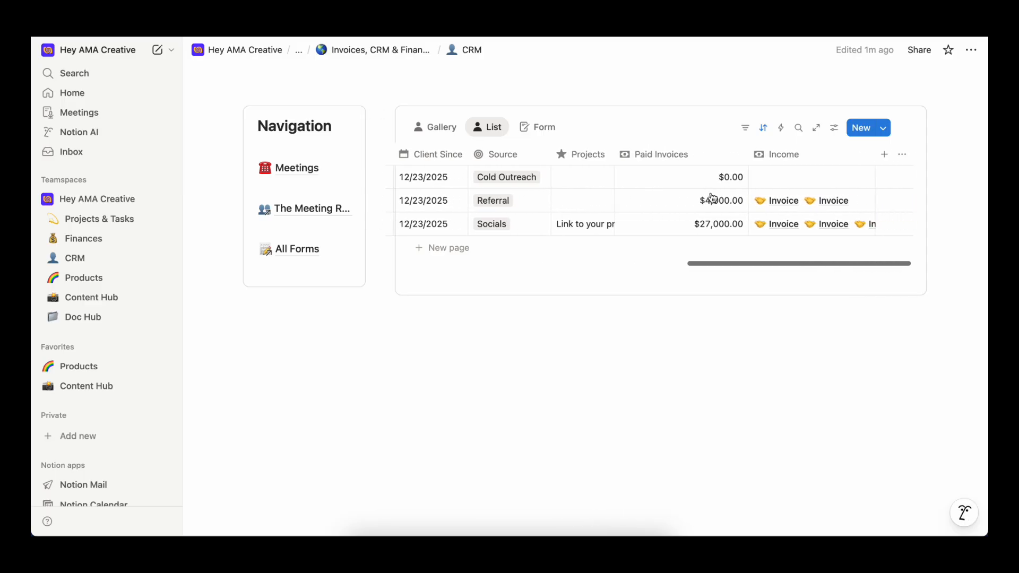
{"action": "scroll", "coordinate": [711, 199], "scroll_direction": "left", "scroll_amount": 15}
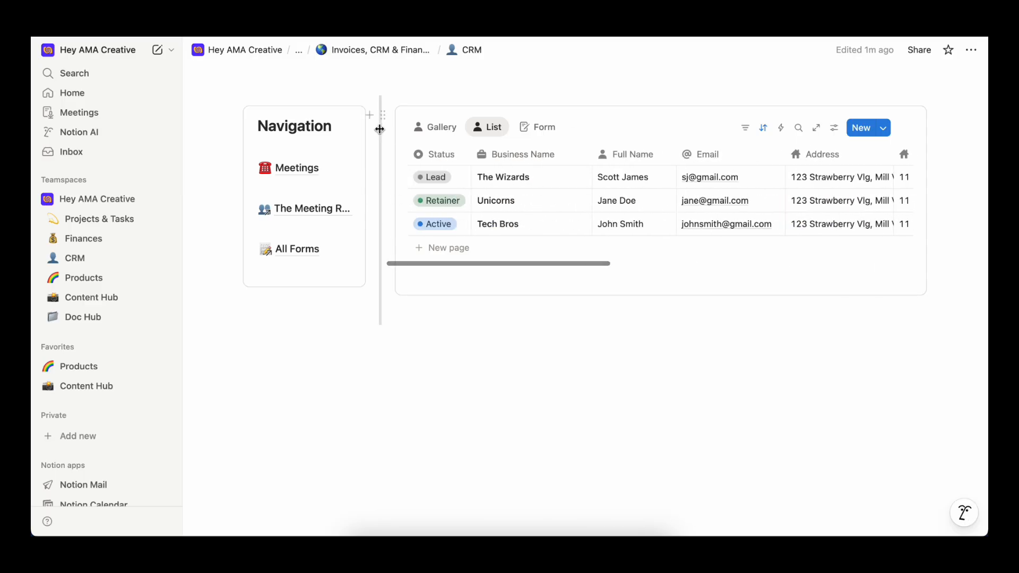
{"action": "left_click", "coordinate": [441, 130]}
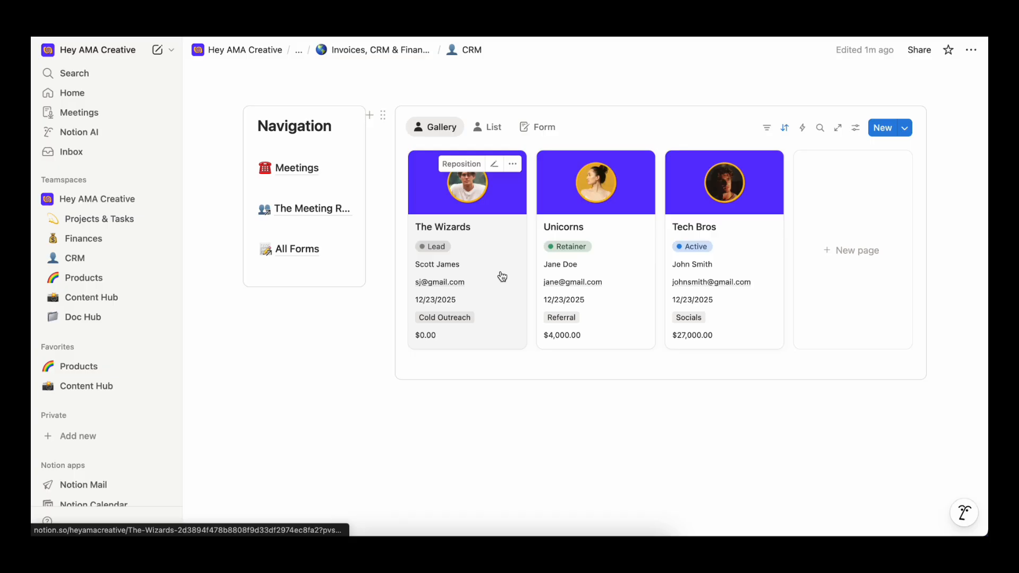
{"action": "scroll", "coordinate": [485, 424], "scroll_direction": "up", "scroll_amount": 3}
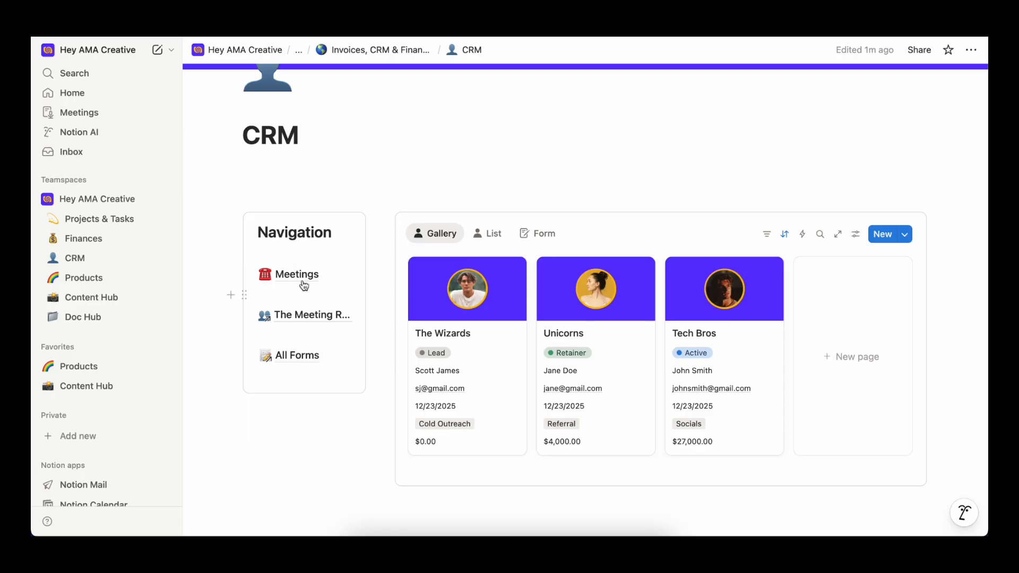
Open the Meetings page from the CRM page's Navigation block and bring its checklist and tables into view.
{"action": "mouse_move", "coordinate": [300, 281]}
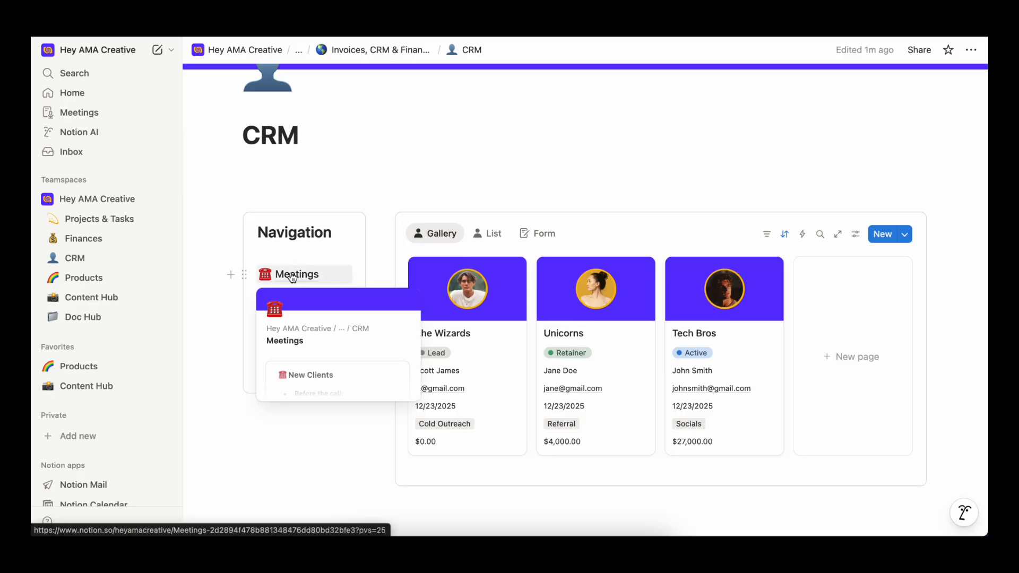
{"action": "mouse_move", "coordinate": [304, 318]}
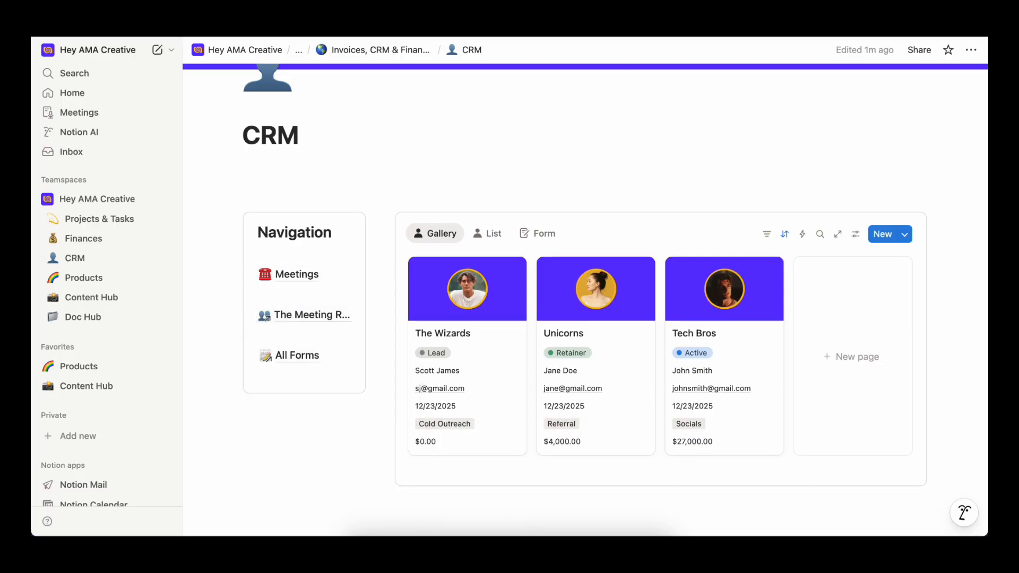
{"action": "left_click", "coordinate": [297, 274]}
{"action": "scroll", "coordinate": [570, 277], "scroll_direction": "down", "scroll_amount": 5}
{"action": "scroll", "coordinate": [571, 279], "scroll_direction": "down", "scroll_amount": 3}
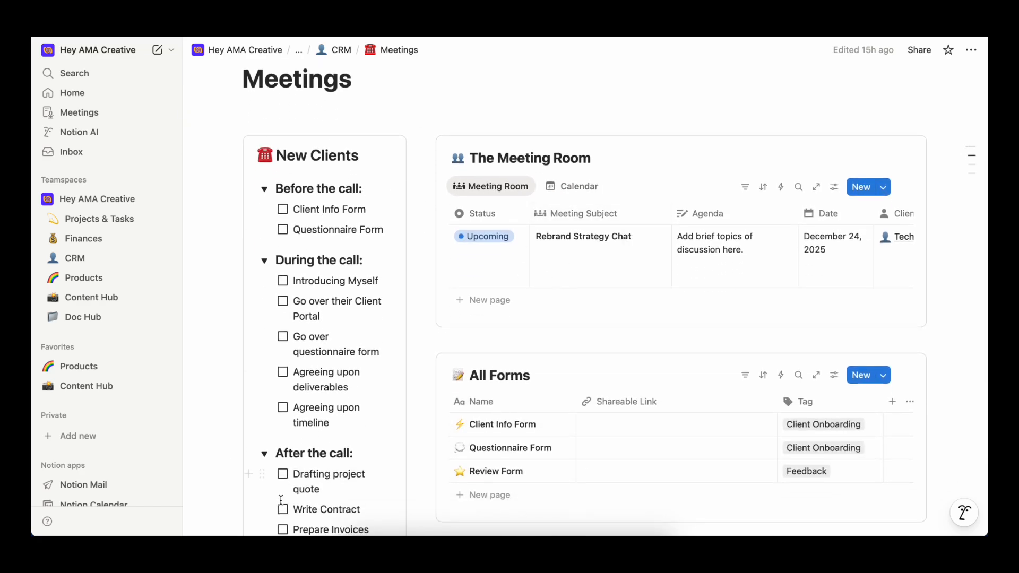
Tick the Client Info Form and Questionnaire Form tasks under Before the call, and clear both ticks again.
{"action": "left_click", "coordinate": [283, 209]}
{"action": "left_click", "coordinate": [283, 230]}
{"action": "left_click", "coordinate": [283, 231]}
{"action": "left_click", "coordinate": [283, 209]}
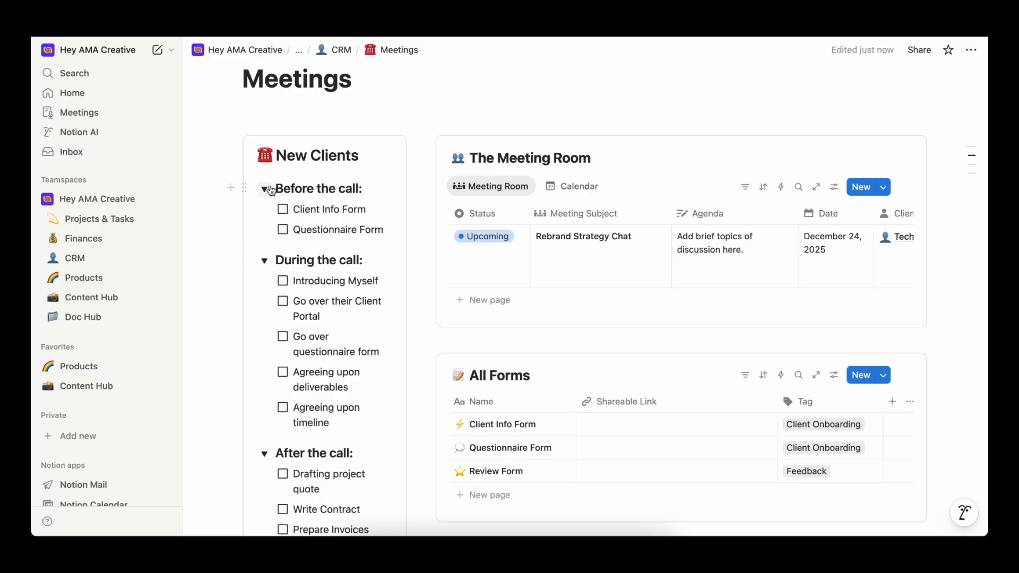
Collapse the Before the call, During the call and After the call sections of the New Clients checklist.
{"action": "left_click", "coordinate": [264, 189]}
{"action": "left_click", "coordinate": [264, 223]}
{"action": "left_click", "coordinate": [264, 256]}
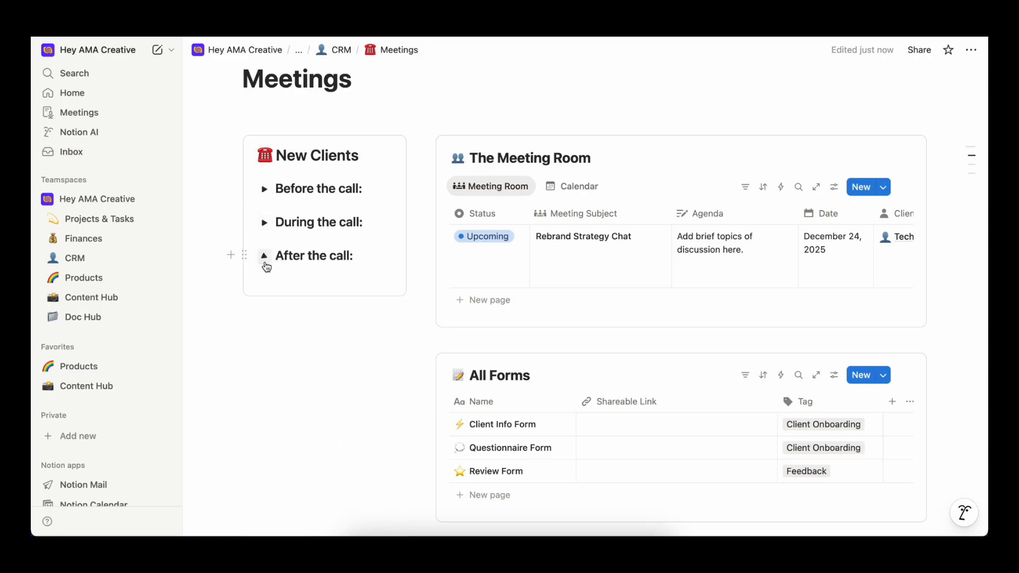
Add a new meeting to The Meeting Room table with the subject "Brand Chat".
{"action": "scroll", "coordinate": [433, 260], "scroll_direction": "up", "scroll_amount": 3}
{"action": "scroll", "coordinate": [433, 260], "scroll_direction": "down", "scroll_amount": 3}
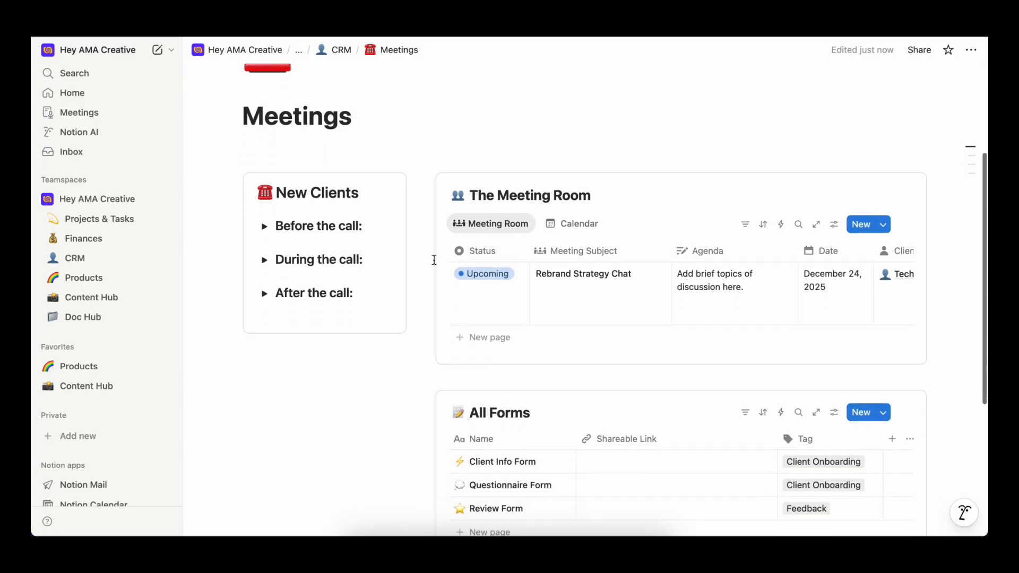
{"action": "scroll", "coordinate": [599, 398], "scroll_direction": "down", "scroll_amount": 3}
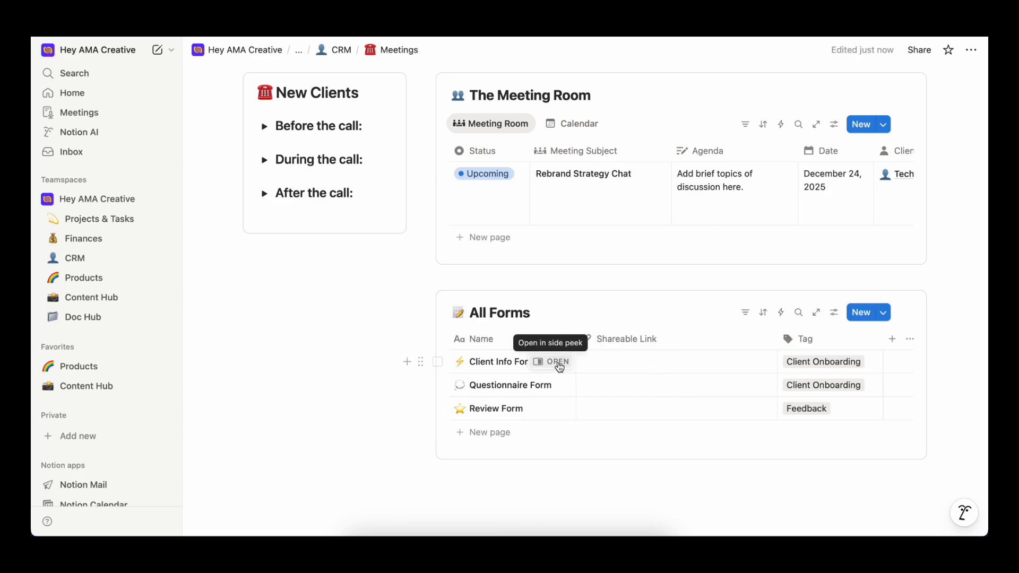
{"action": "scroll", "coordinate": [598, 304], "scroll_direction": "up", "scroll_amount": 2}
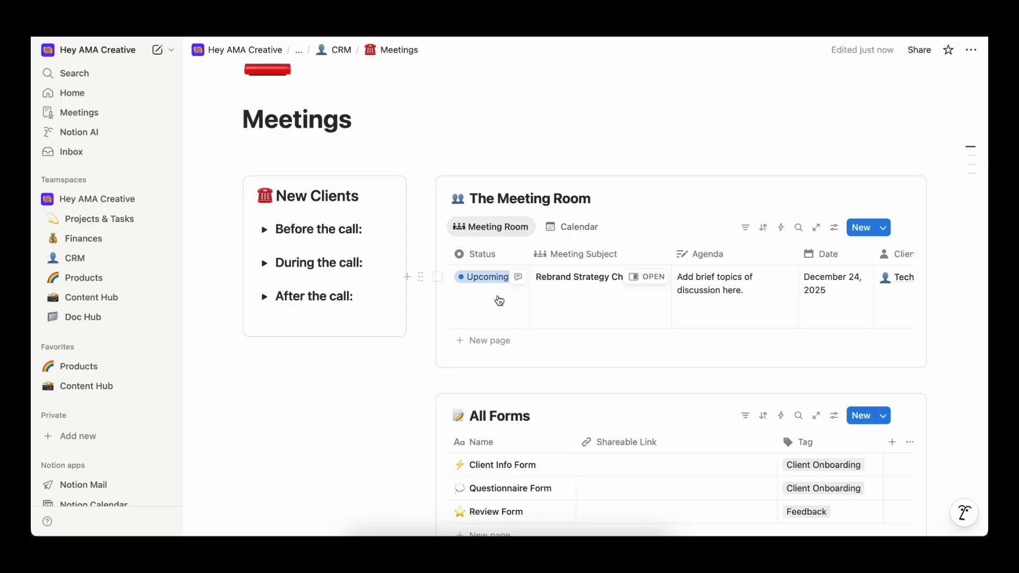
{"action": "left_click", "coordinate": [500, 341]}
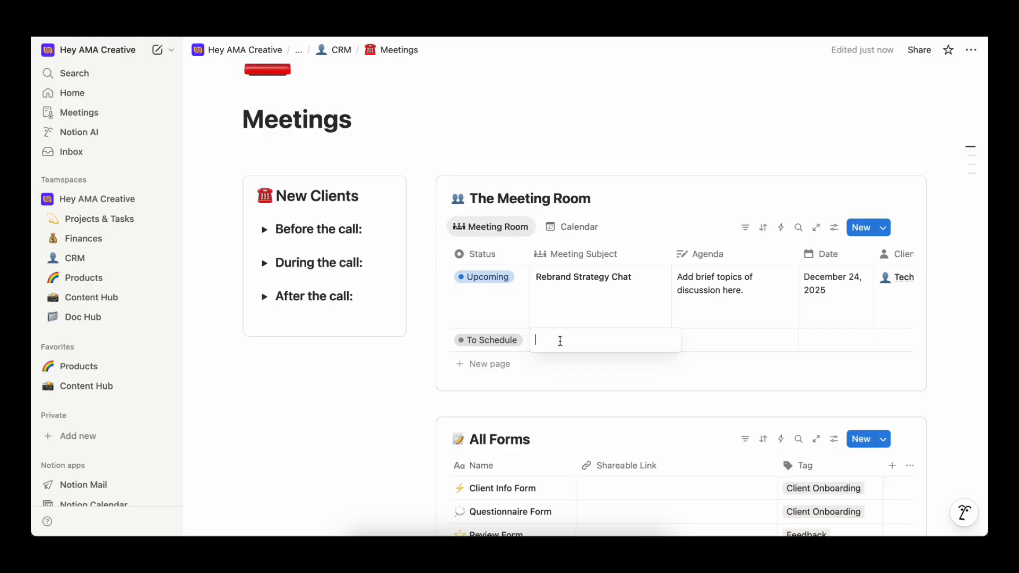
{"action": "type", "text": "Brand"}
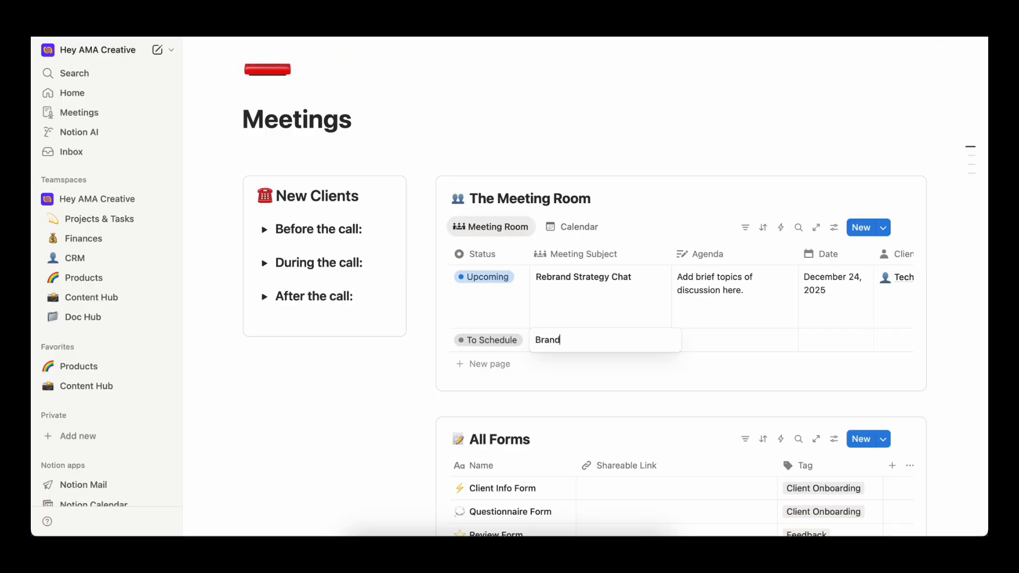
{"action": "type", "text": " Chat"}
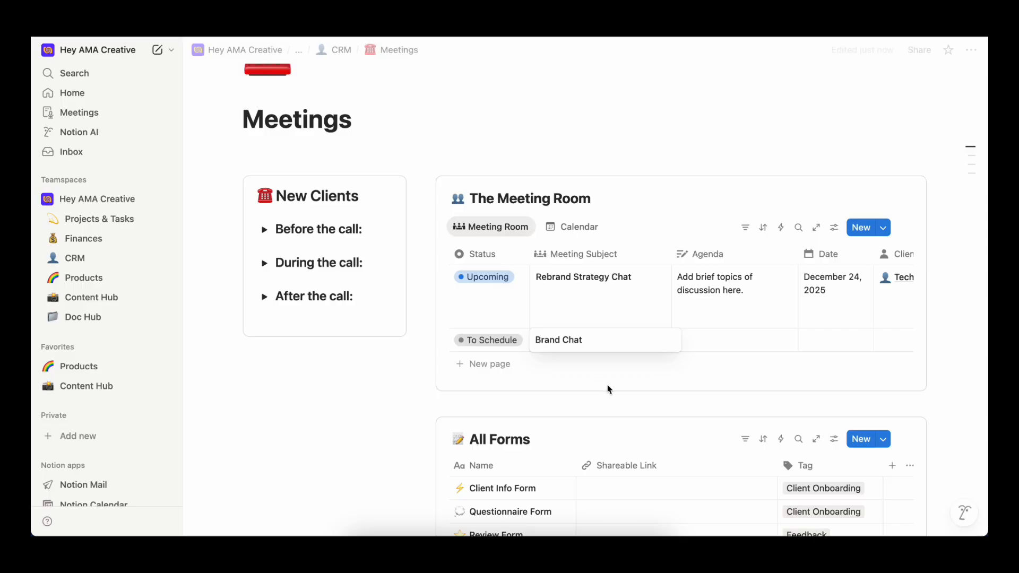
{"action": "key", "text": "Return"}
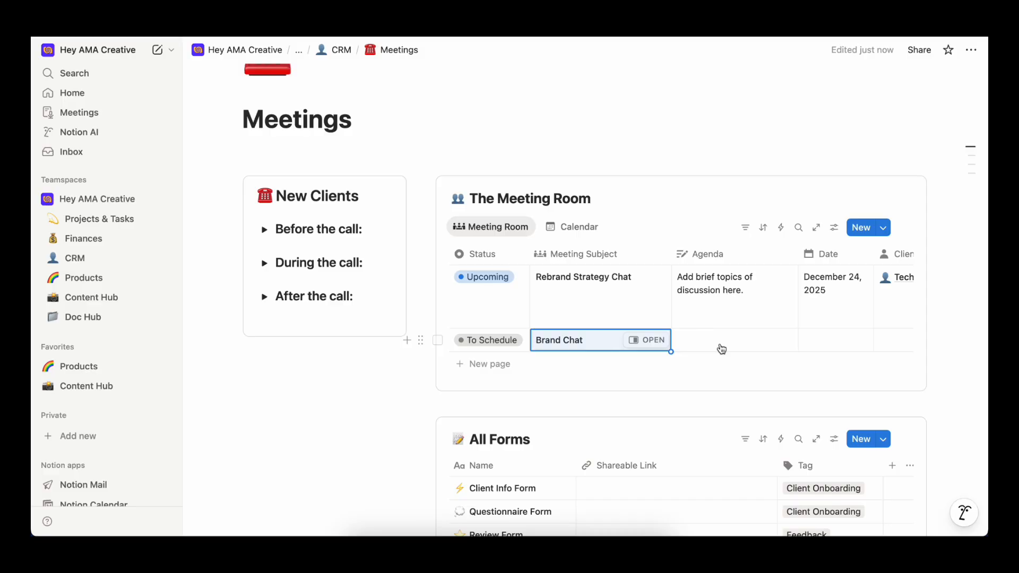
Set the Brand Chat meeting's date to December 24, 2025 and include the time 7:00 AM.
{"action": "scroll", "coordinate": [722, 349], "scroll_direction": "right", "scroll_amount": 5}
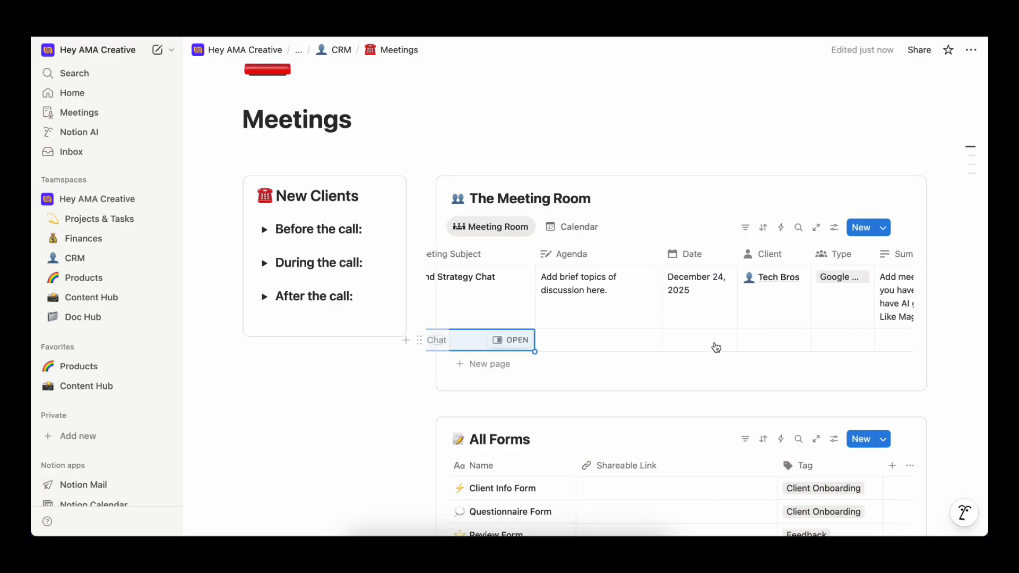
{"action": "left_click", "coordinate": [716, 348]}
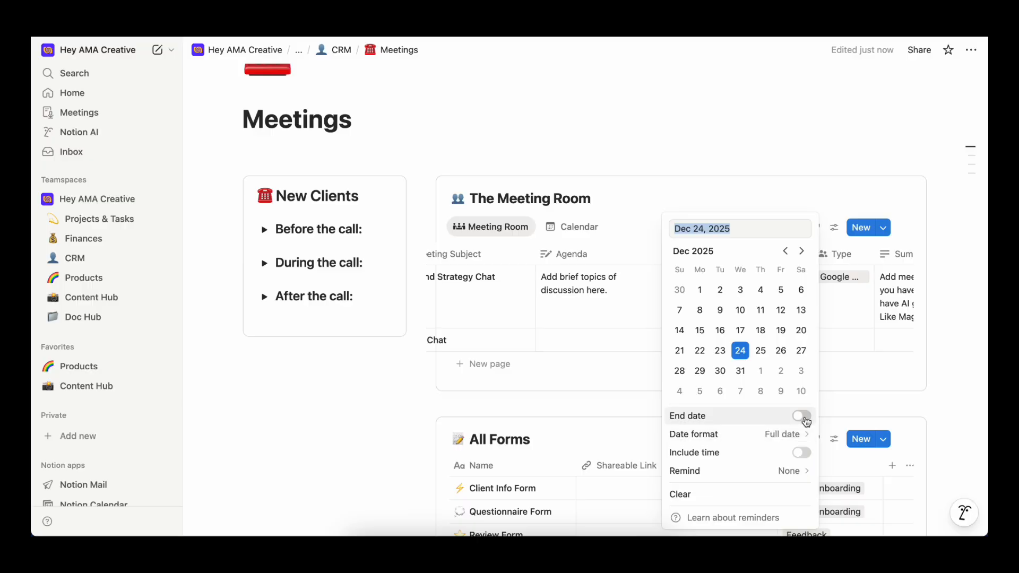
{"action": "left_click", "coordinate": [804, 453]}
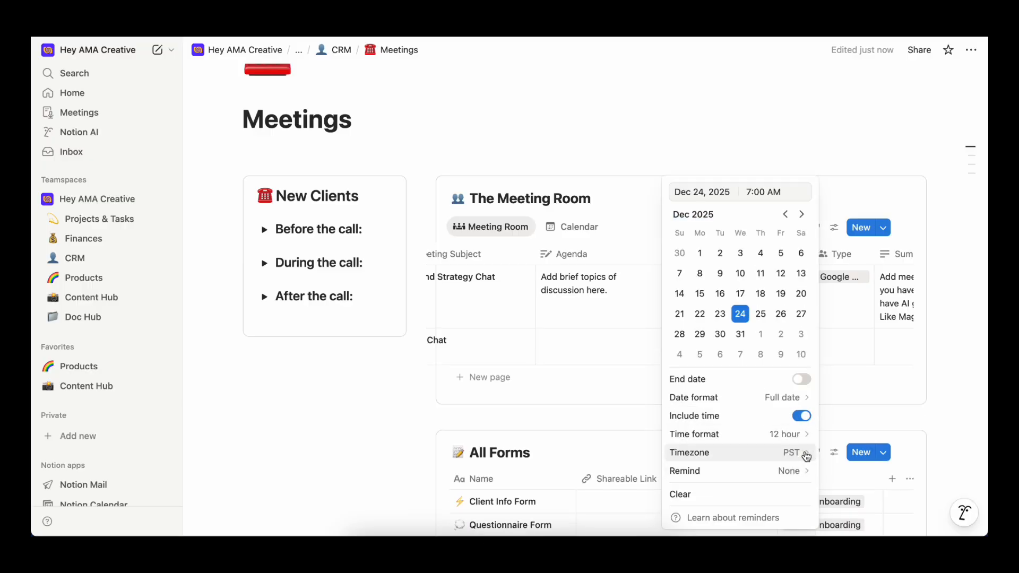
{"action": "left_click", "coordinate": [838, 417]}
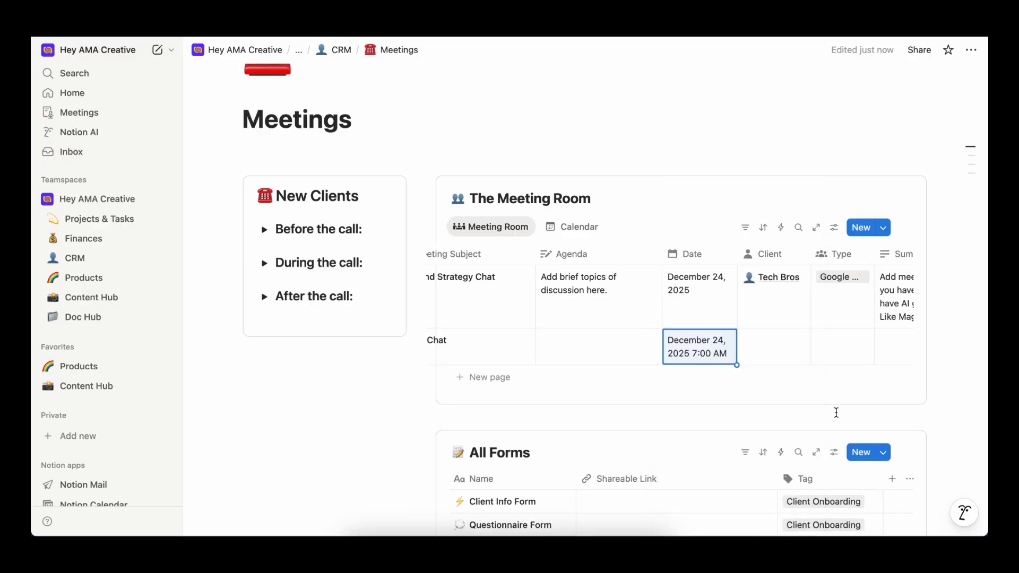
Link the Unicorns client to the Brand Chat meeting in The Meeting Room table.
{"action": "left_click", "coordinate": [770, 355]}
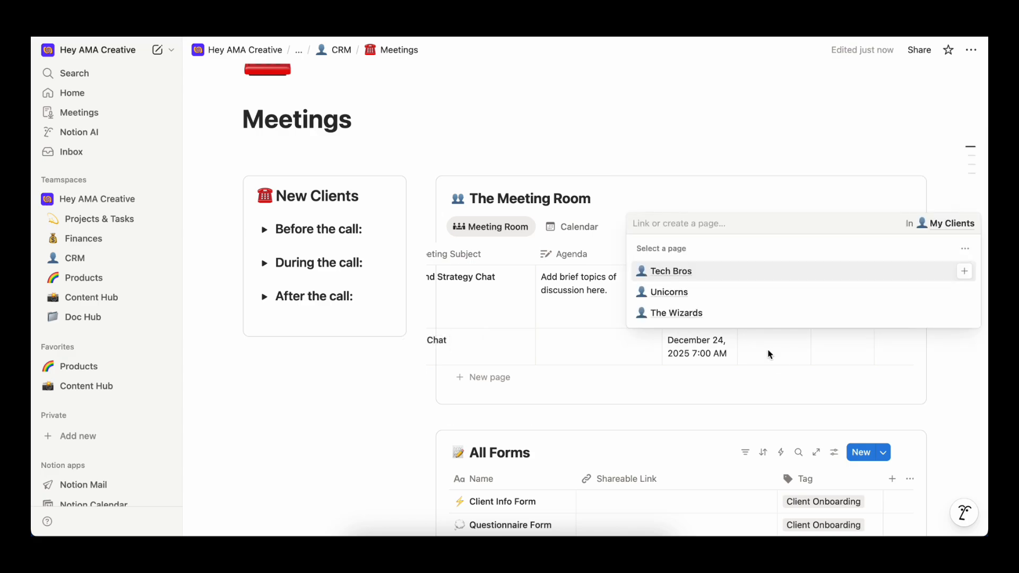
{"action": "left_click", "coordinate": [676, 301]}
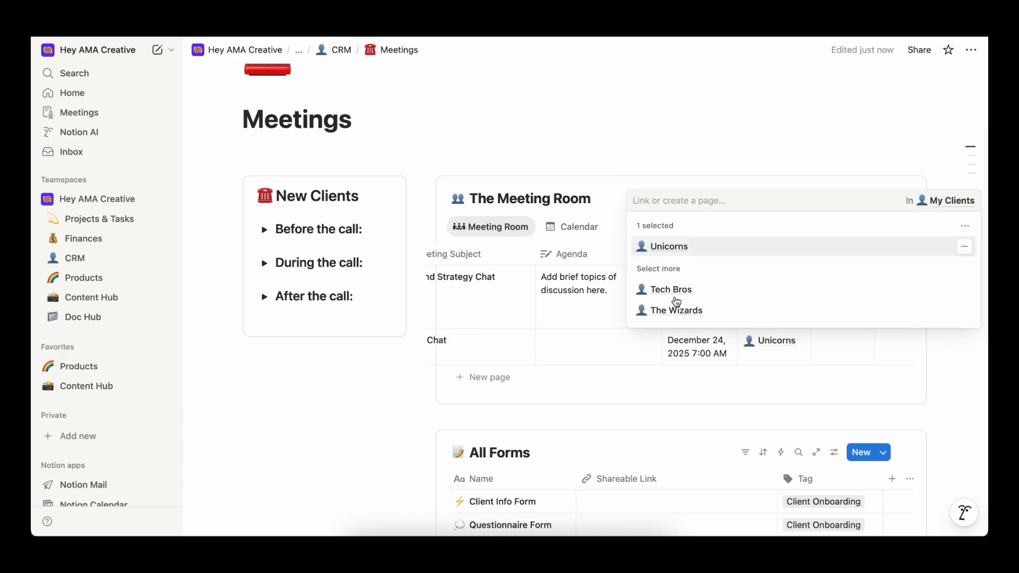
{"action": "left_click", "coordinate": [734, 386]}
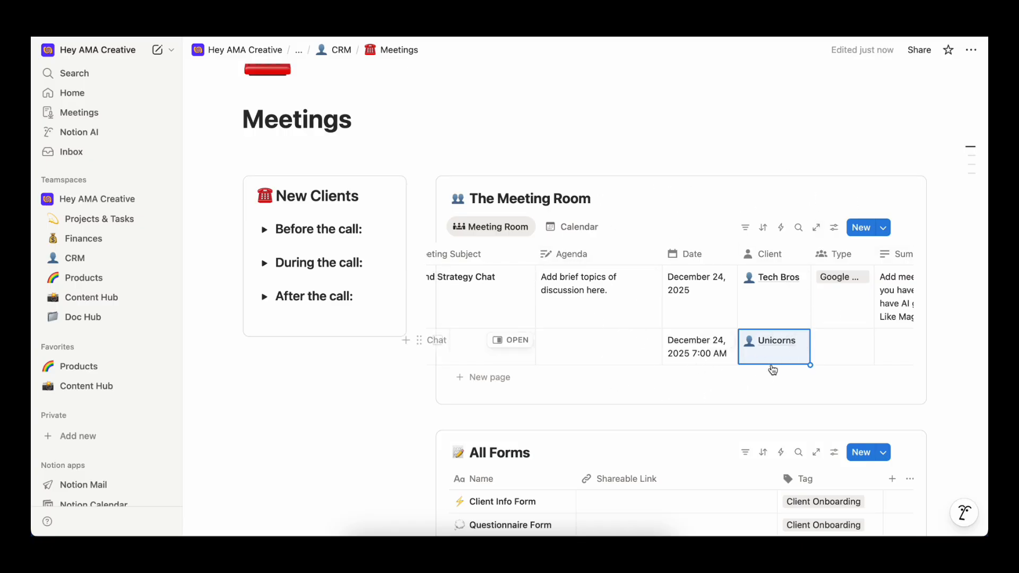
Set the Brand Chat meeting's type to Phone Call.
{"action": "scroll", "coordinate": [743, 350], "scroll_direction": "right", "scroll_amount": 2}
{"action": "scroll", "coordinate": [740, 352], "scroll_direction": "right", "scroll_amount": 2}
{"action": "left_click", "coordinate": [717, 357]}
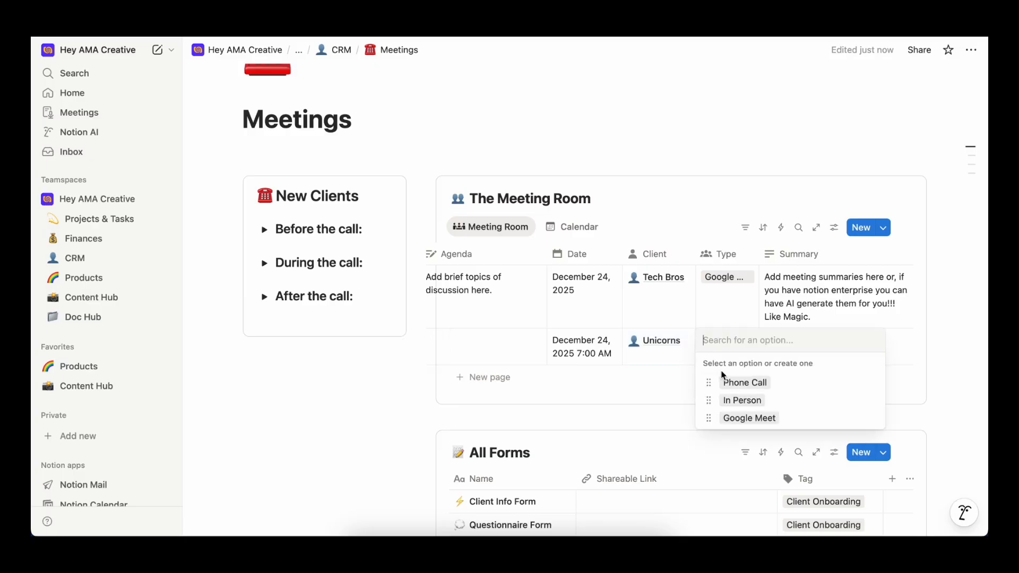
{"action": "left_click", "coordinate": [733, 383]}
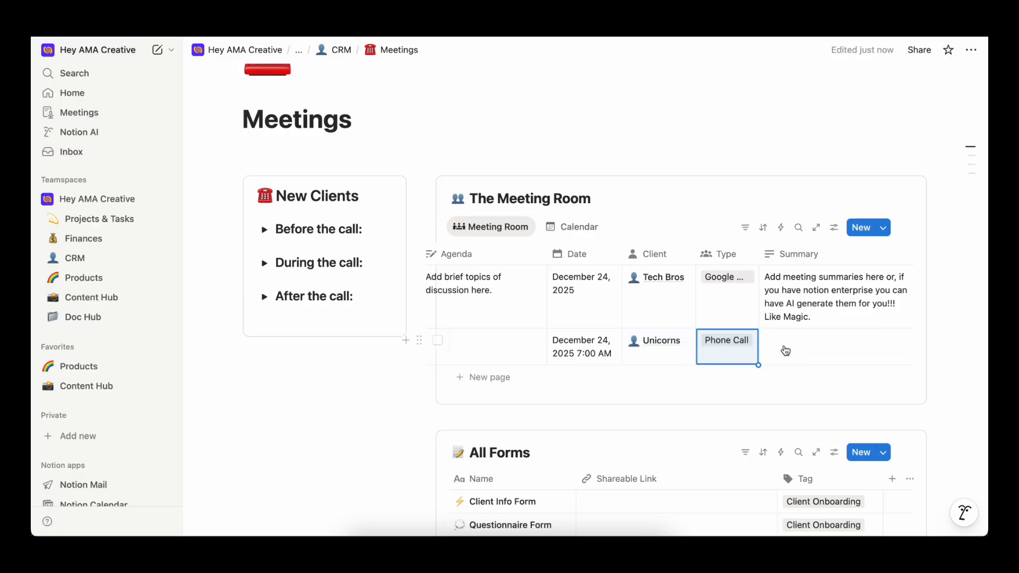
{"action": "scroll", "coordinate": [781, 355], "scroll_direction": "right", "scroll_amount": 2}
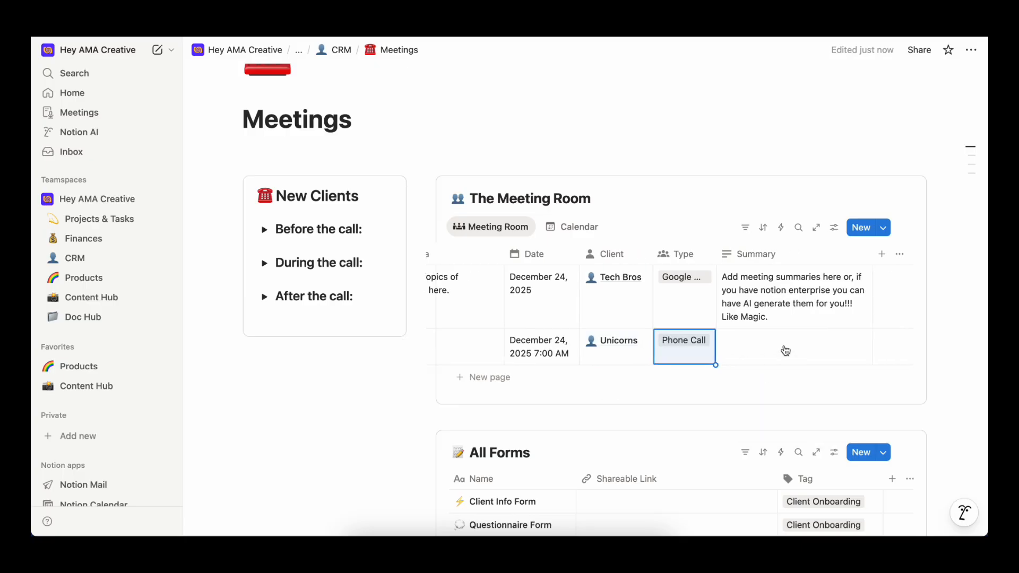
{"action": "left_click", "coordinate": [785, 348]}
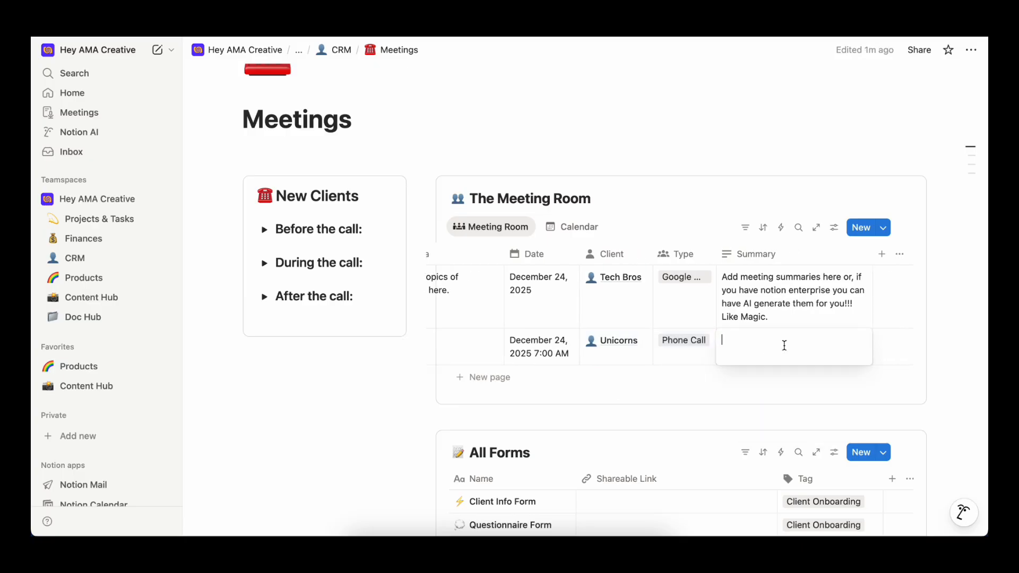
{"action": "left_click", "coordinate": [789, 371]}
{"action": "left_click", "coordinate": [754, 254]}
{"action": "left_click", "coordinate": [728, 215]}
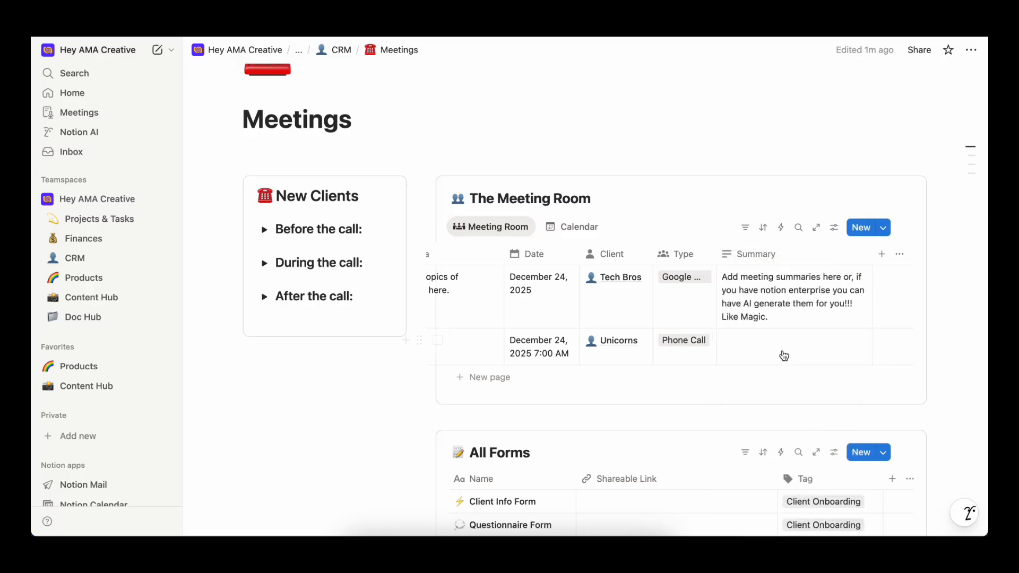
{"action": "left_click", "coordinate": [732, 255]}
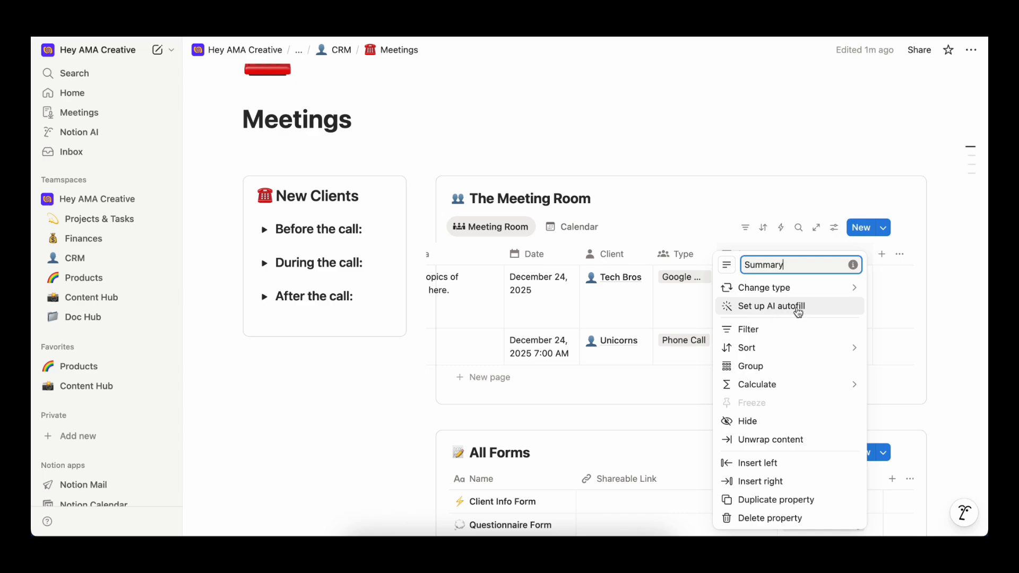
{"action": "key", "text": "Escape"}
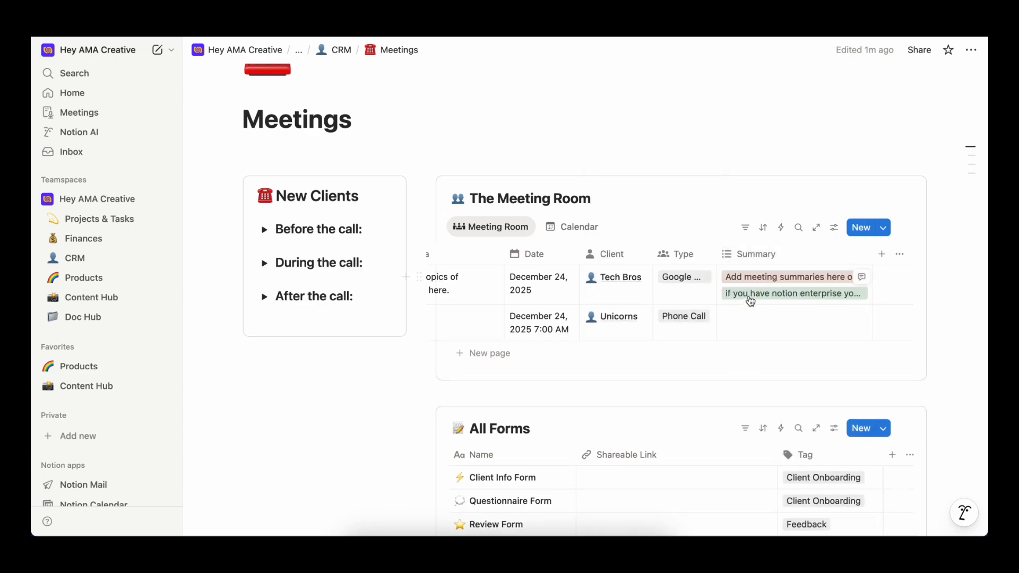
{"action": "left_click", "coordinate": [766, 340]}
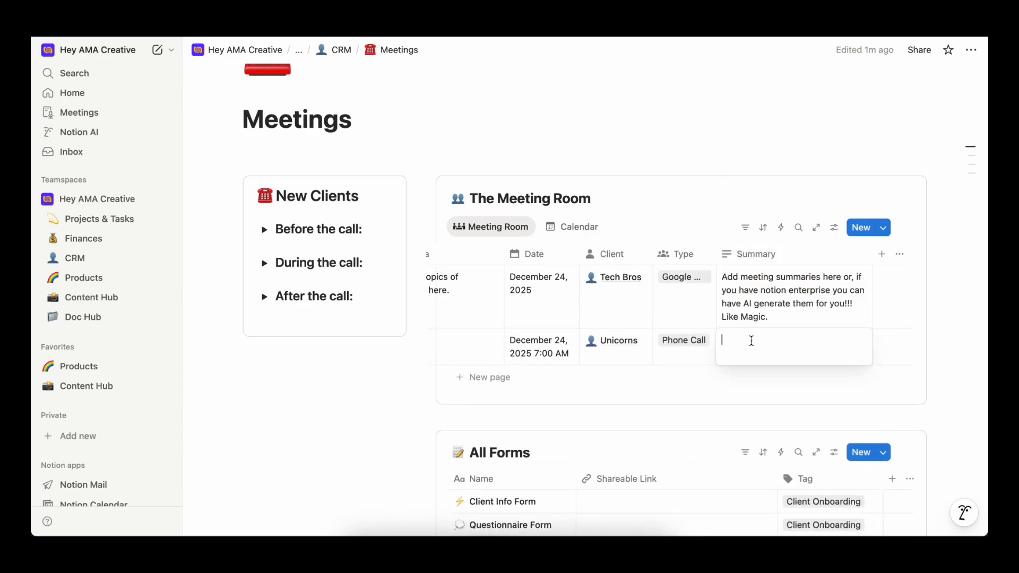
{"action": "key", "text": "Escape"}
Open the Rebrand Strategy Chat meeting page to view its agenda and transcription notes block, and close it again.
{"action": "scroll", "coordinate": [667, 355], "scroll_direction": "left", "scroll_amount": 5}
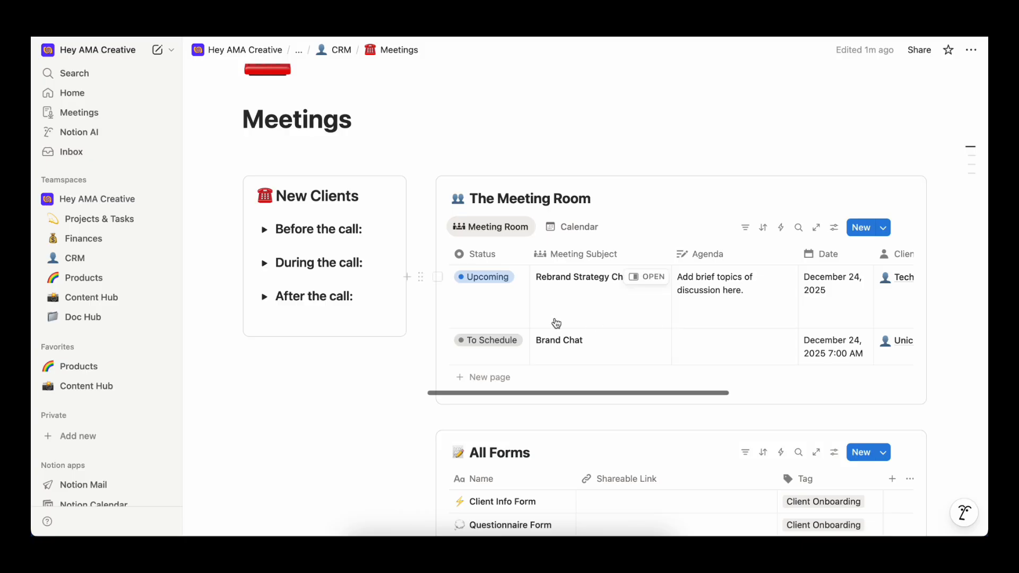
{"action": "left_click", "coordinate": [653, 285]}
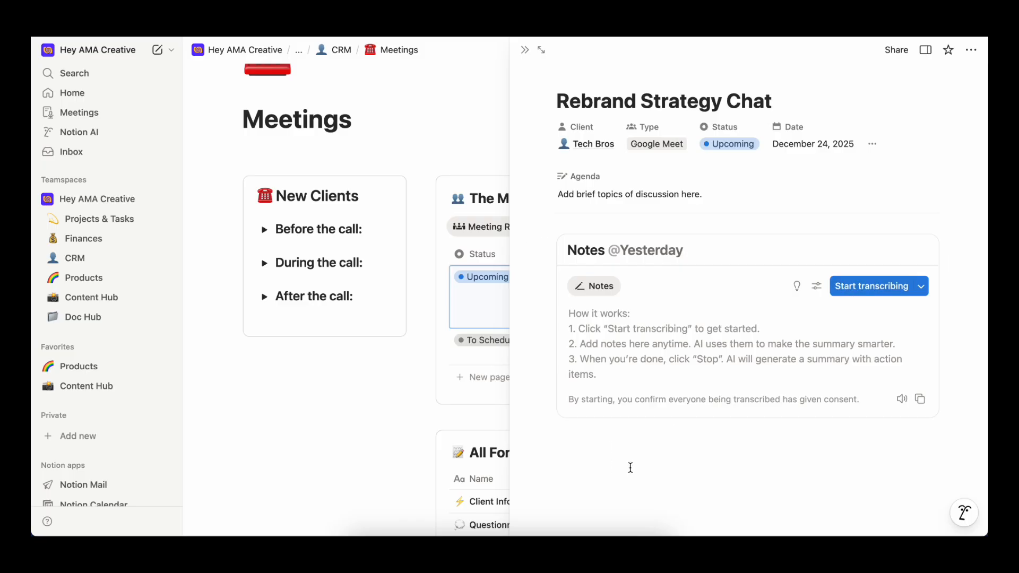
{"action": "left_click", "coordinate": [525, 49]}
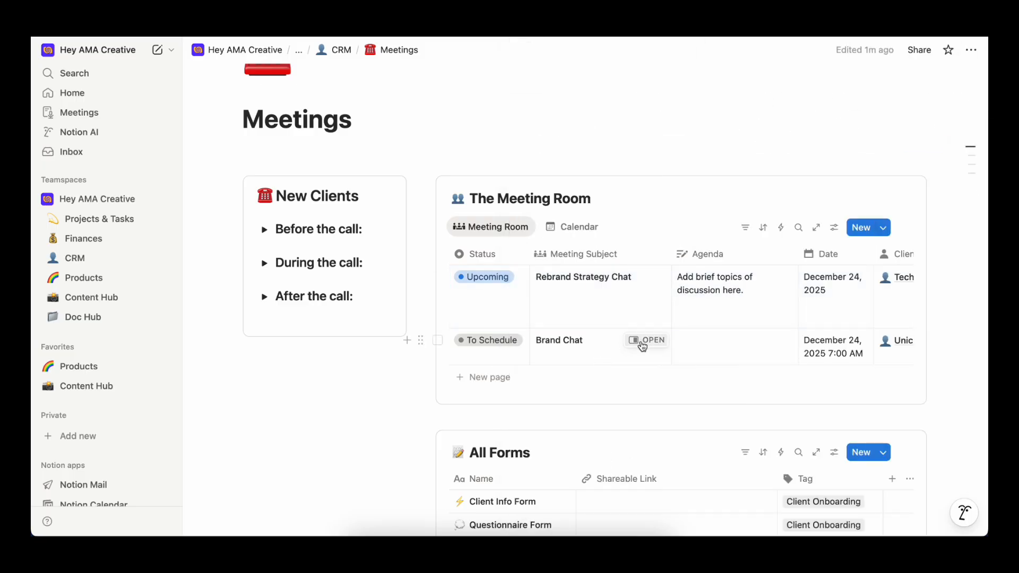
Insert an AI Notes block in the empty body of the Brand Chat meeting page and close the page.
{"action": "left_click", "coordinate": [641, 341]}
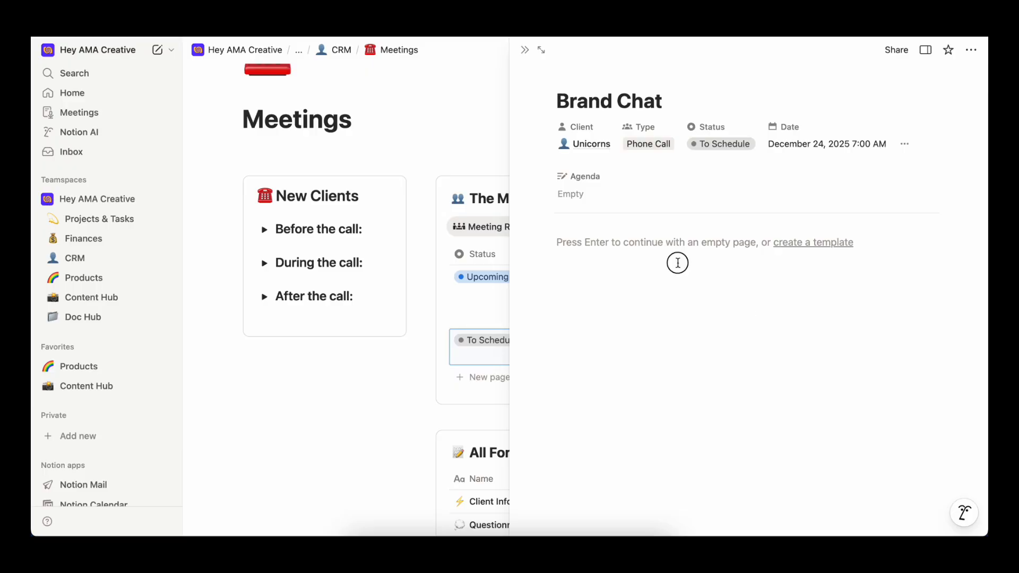
{"action": "key", "text": "Return"}
{"action": "type", "text": "/meet"}
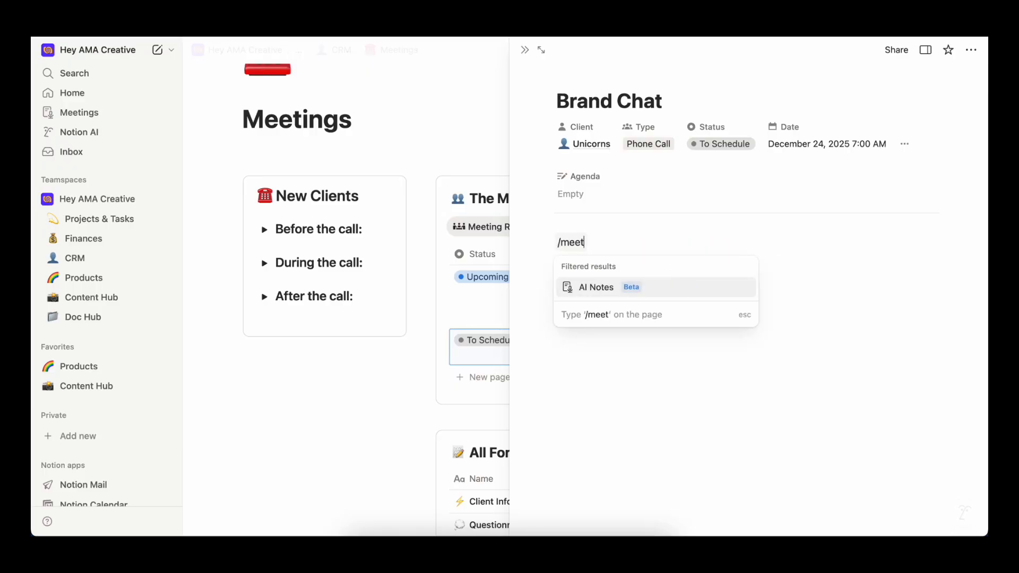
{"action": "key", "text": "Return"}
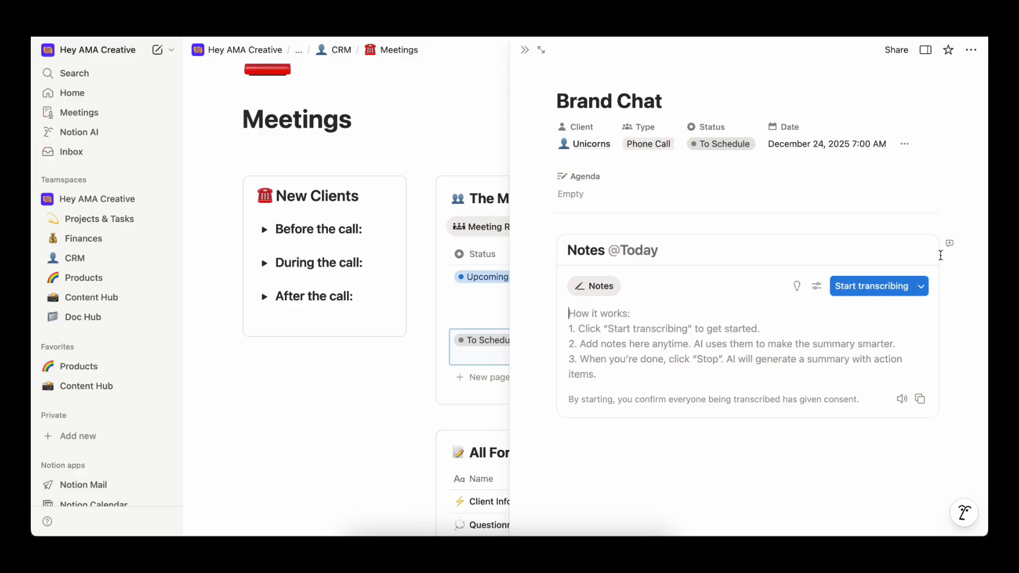
{"action": "left_click", "coordinate": [525, 49]}
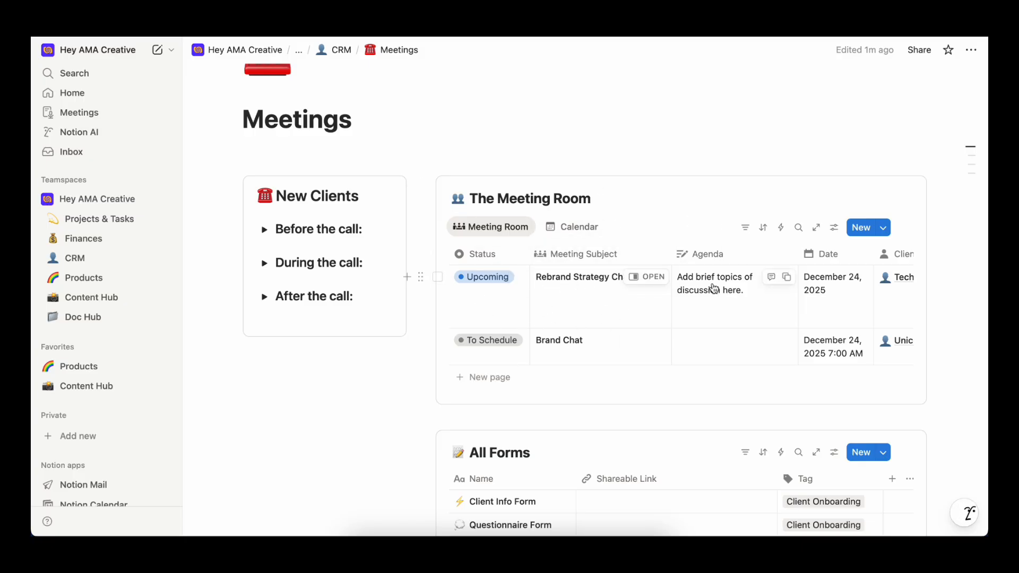
Go back through the CRM page to the parent Invoices, CRM & Financial Summary page.
{"action": "scroll", "coordinate": [717, 289], "scroll_direction": "right", "scroll_amount": 3}
{"action": "scroll", "coordinate": [583, 313], "scroll_direction": "left", "scroll_amount": 3}
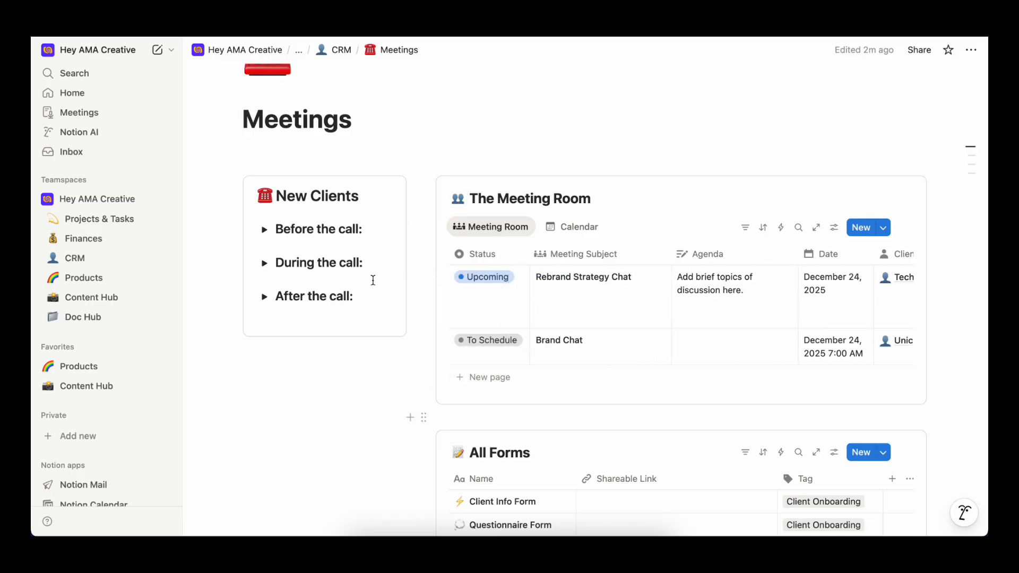
{"action": "scroll", "coordinate": [421, 154], "scroll_direction": "up", "scroll_amount": 3}
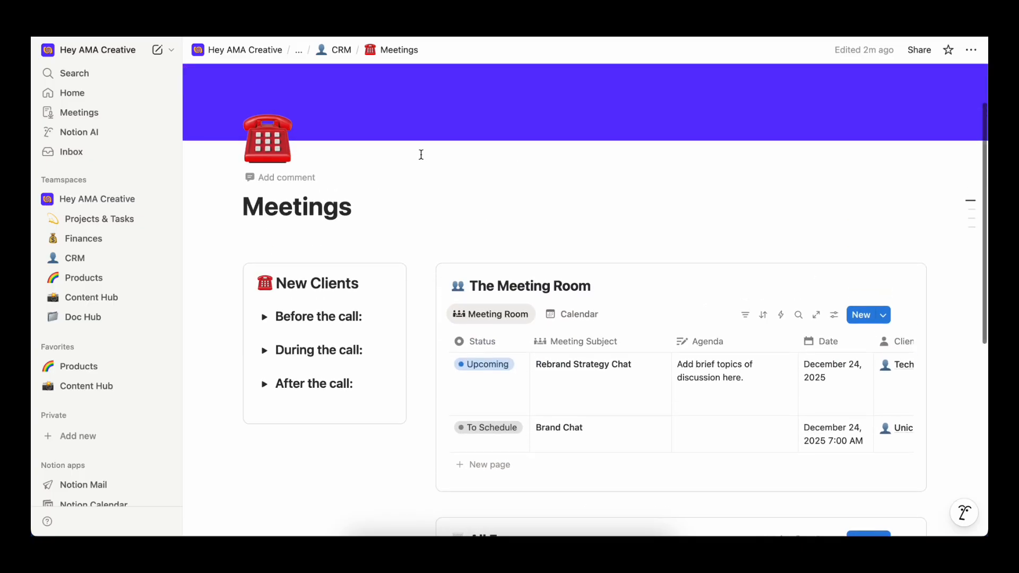
{"action": "left_click", "coordinate": [341, 51]}
{"action": "scroll", "coordinate": [386, 277], "scroll_direction": "down", "scroll_amount": 3}
{"action": "scroll", "coordinate": [386, 277], "scroll_direction": "up", "scroll_amount": 5}
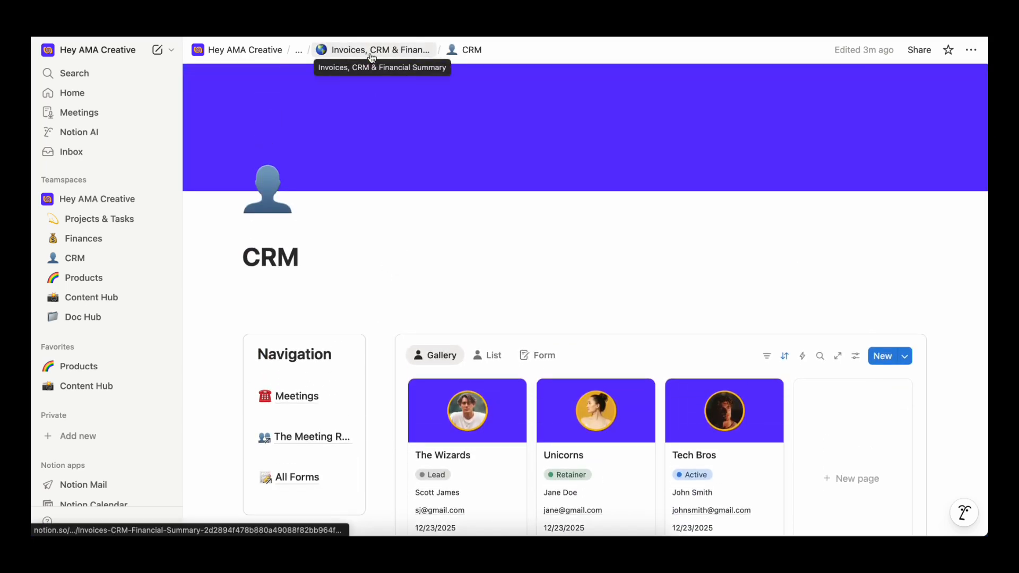
{"action": "left_click", "coordinate": [372, 50]}
{"action": "scroll", "coordinate": [690, 324], "scroll_direction": "down", "scroll_amount": 2}
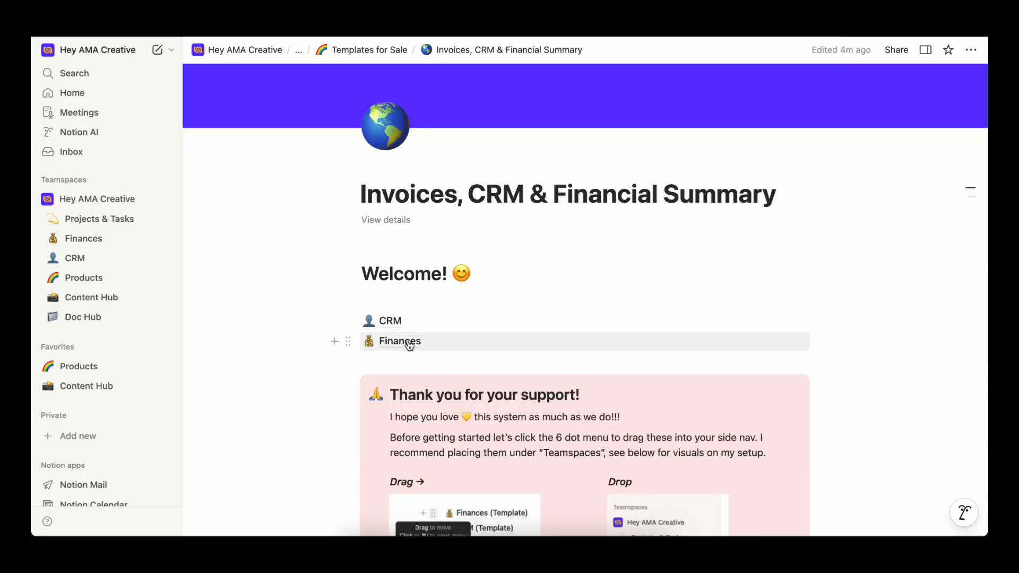
Open the Finances page and look through its Financial Summary chart, Invoices & Quotes table and Expenses table.
{"action": "mouse_move", "coordinate": [409, 345]}
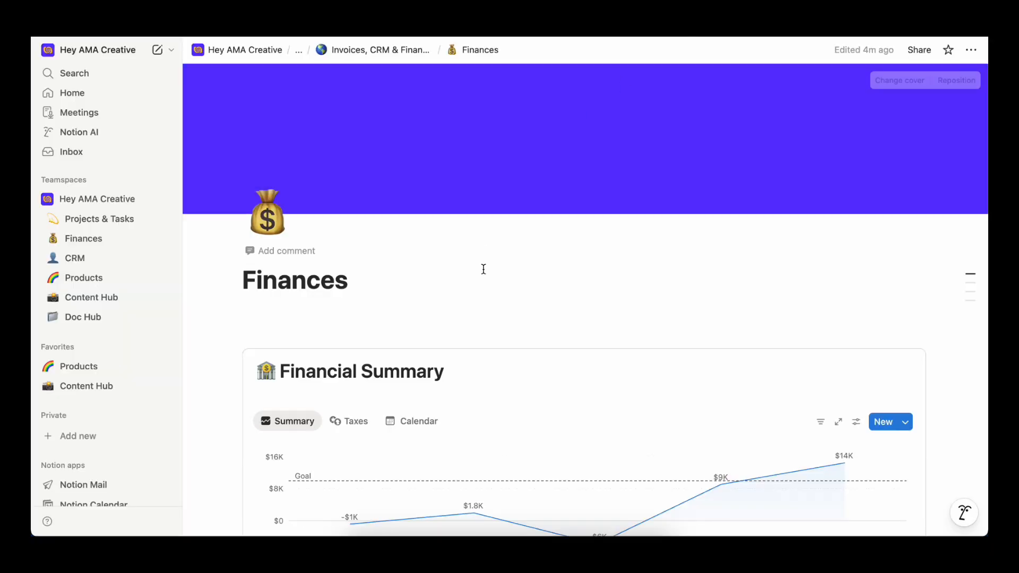
{"action": "scroll", "coordinate": [483, 269], "scroll_direction": "down", "scroll_amount": 3}
{"action": "scroll", "coordinate": [483, 269], "scroll_direction": "down", "scroll_amount": 4}
{"action": "mouse_move", "coordinate": [486, 383]}
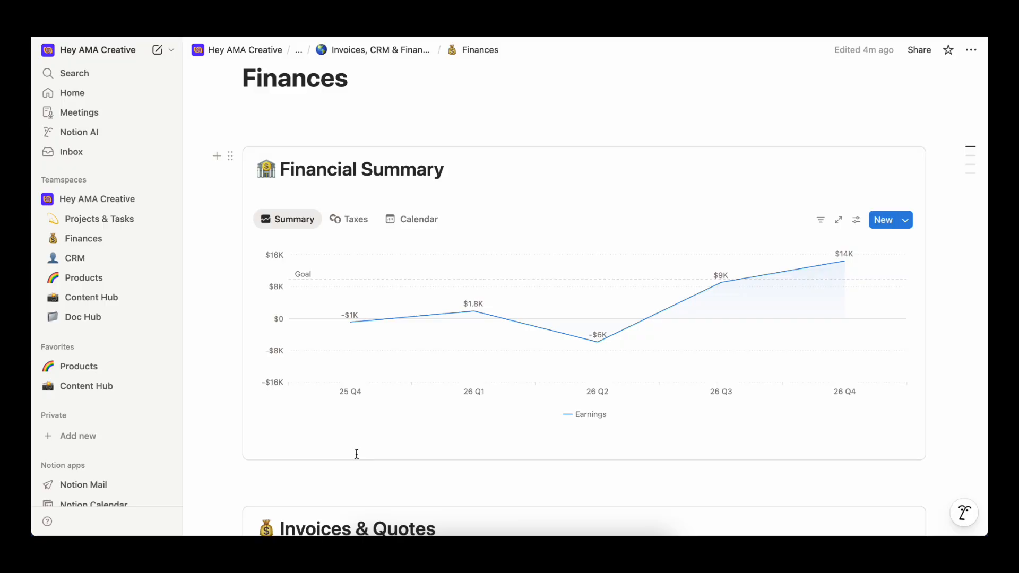
{"action": "scroll", "coordinate": [356, 454], "scroll_direction": "down", "scroll_amount": 10}
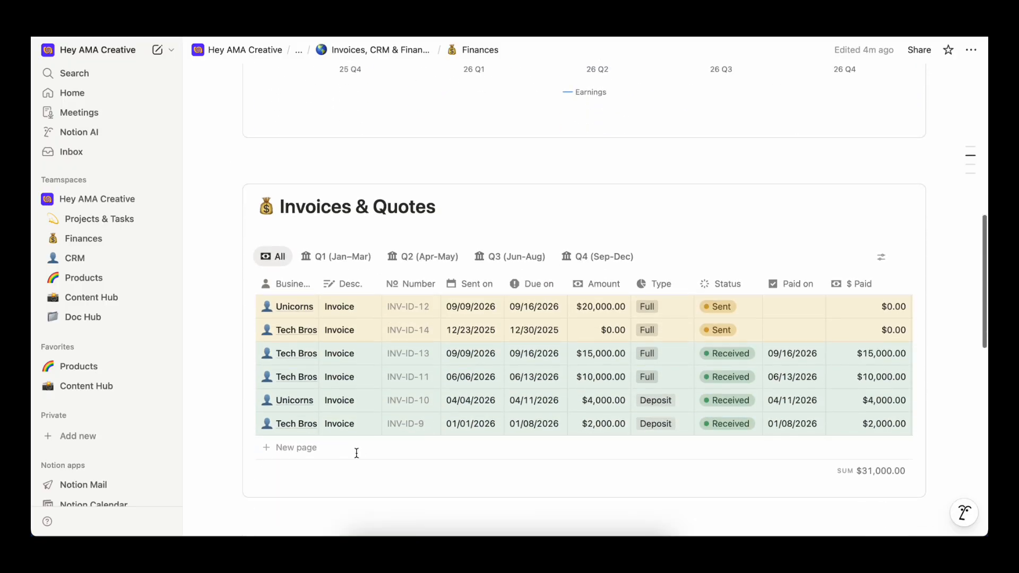
{"action": "scroll", "coordinate": [403, 353], "scroll_direction": "down", "scroll_amount": 10}
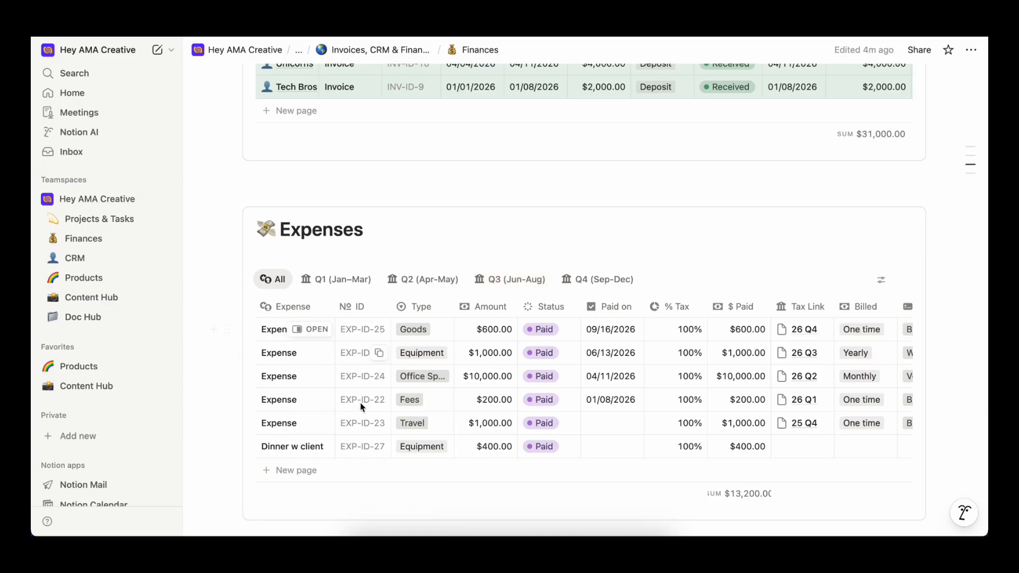
{"action": "scroll", "coordinate": [471, 403], "scroll_direction": "up", "scroll_amount": 20}
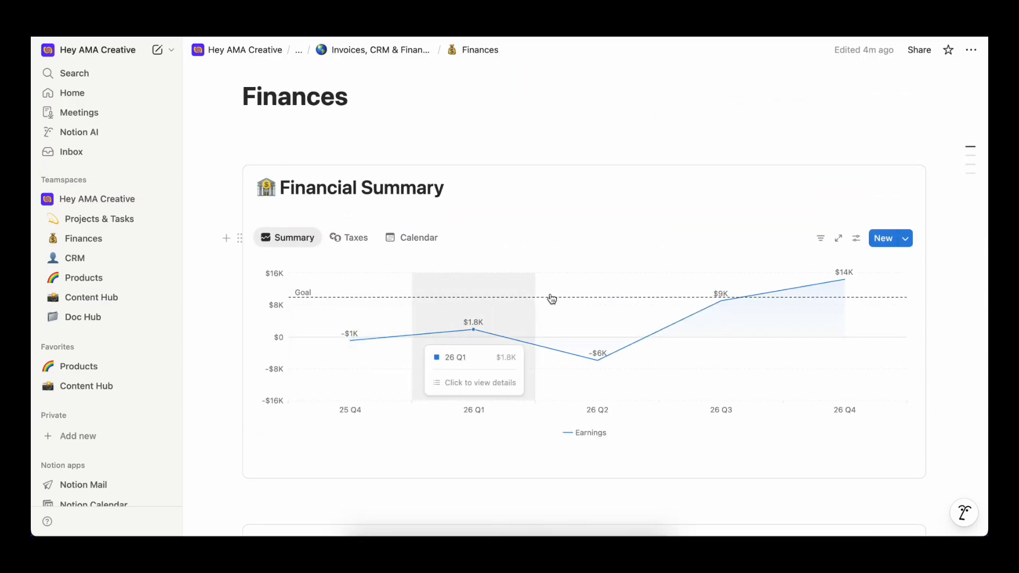
Show the Taxes view of the Financial Summary and examine it together with the Invoices & Quotes and Expenses tables.
{"action": "left_click", "coordinate": [362, 237]}
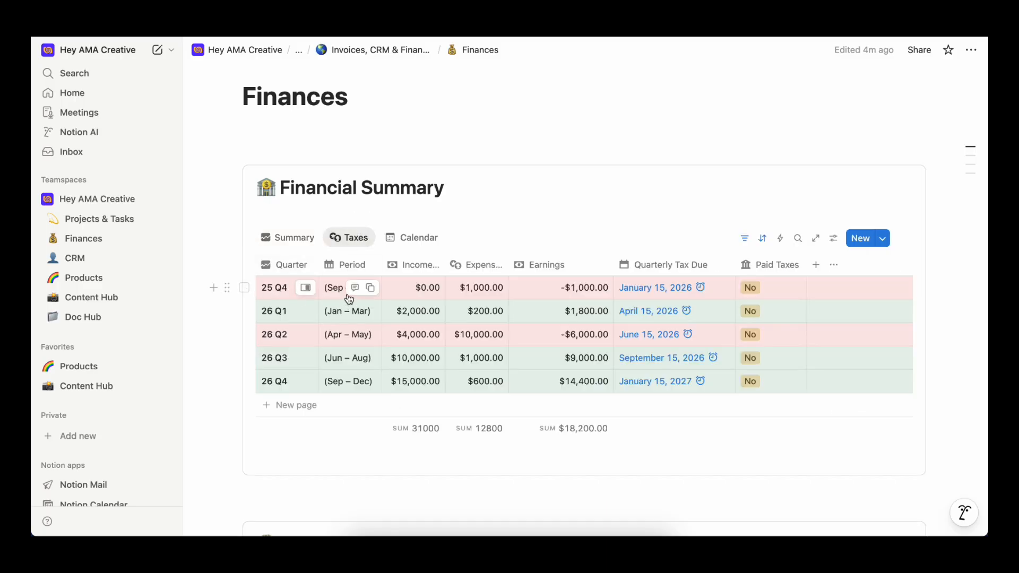
{"action": "scroll", "coordinate": [539, 383], "scroll_direction": "down", "scroll_amount": 10}
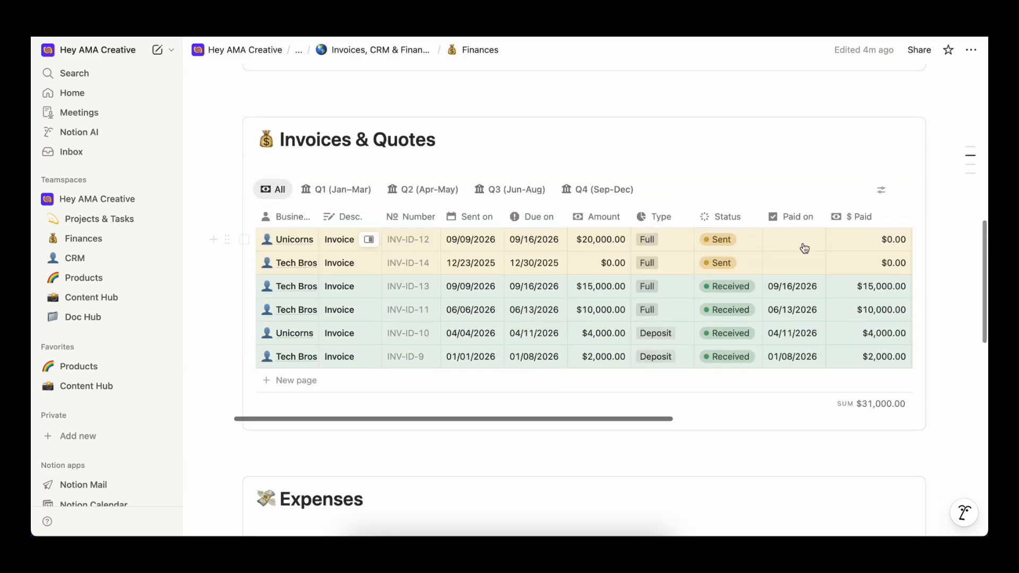
{"action": "scroll", "coordinate": [673, 371], "scroll_direction": "down", "scroll_amount": 4}
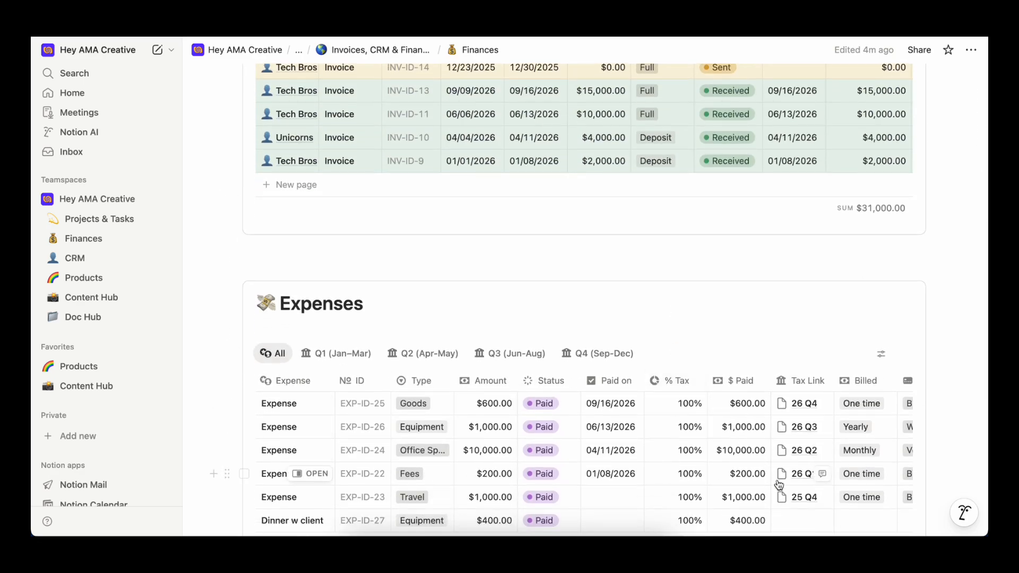
{"action": "scroll", "coordinate": [817, 526], "scroll_direction": "down", "scroll_amount": 2}
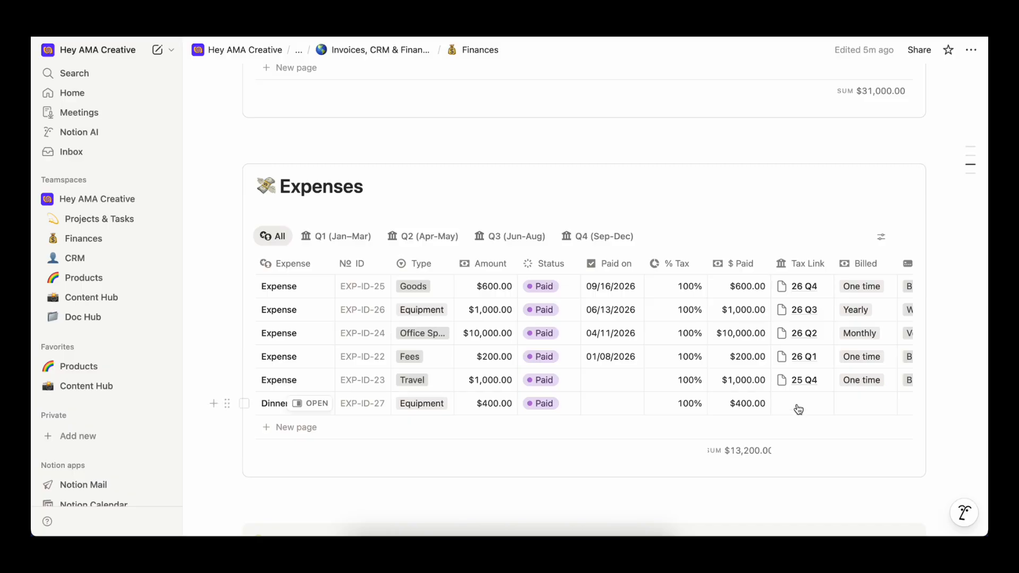
{"action": "scroll", "coordinate": [798, 414], "scroll_direction": "up", "scroll_amount": 12}
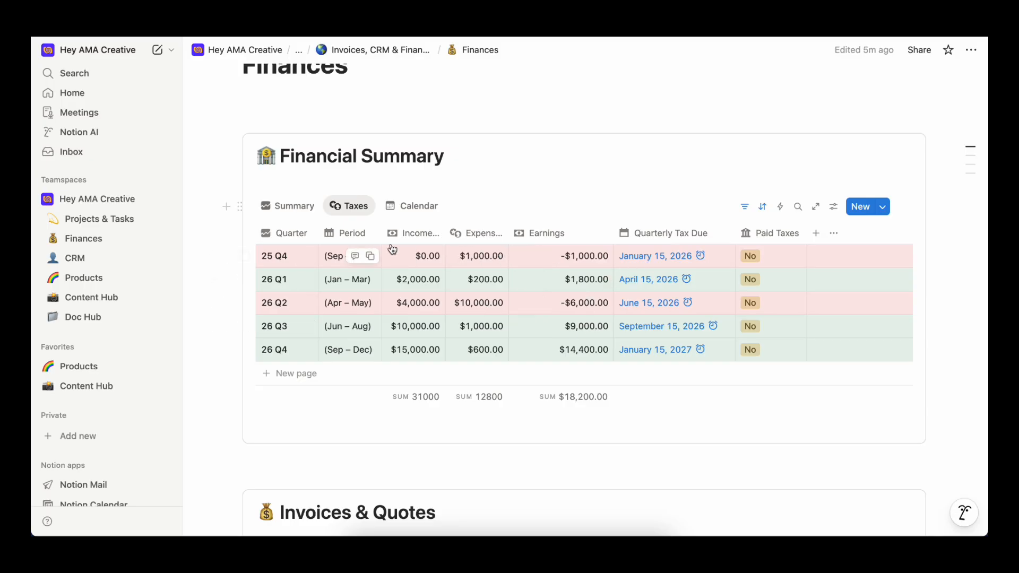
View the Financial Summary as a calendar, and return through the Taxes view to the Summary chart.
{"action": "left_click", "coordinate": [424, 208]}
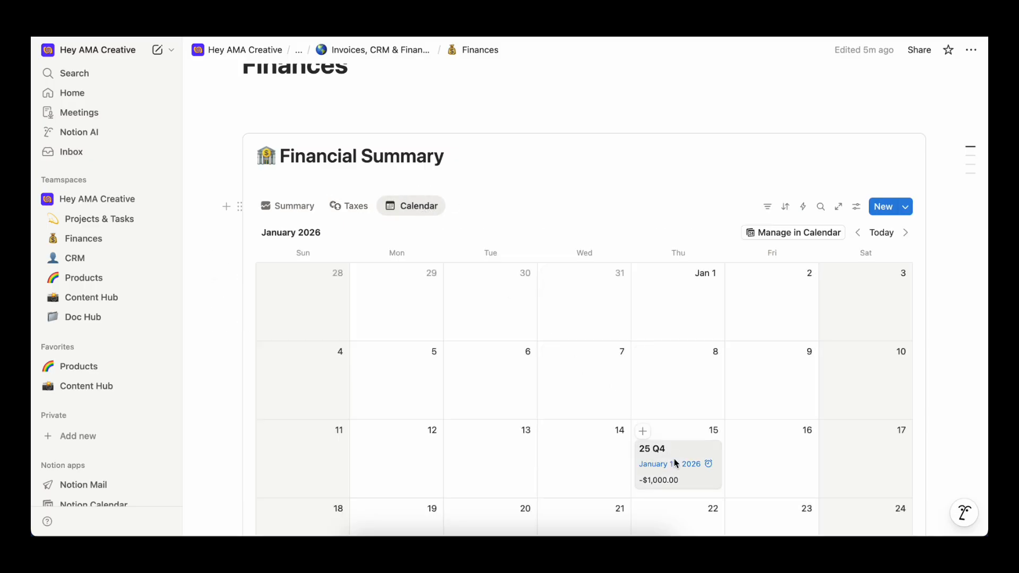
{"action": "left_click", "coordinate": [342, 205]}
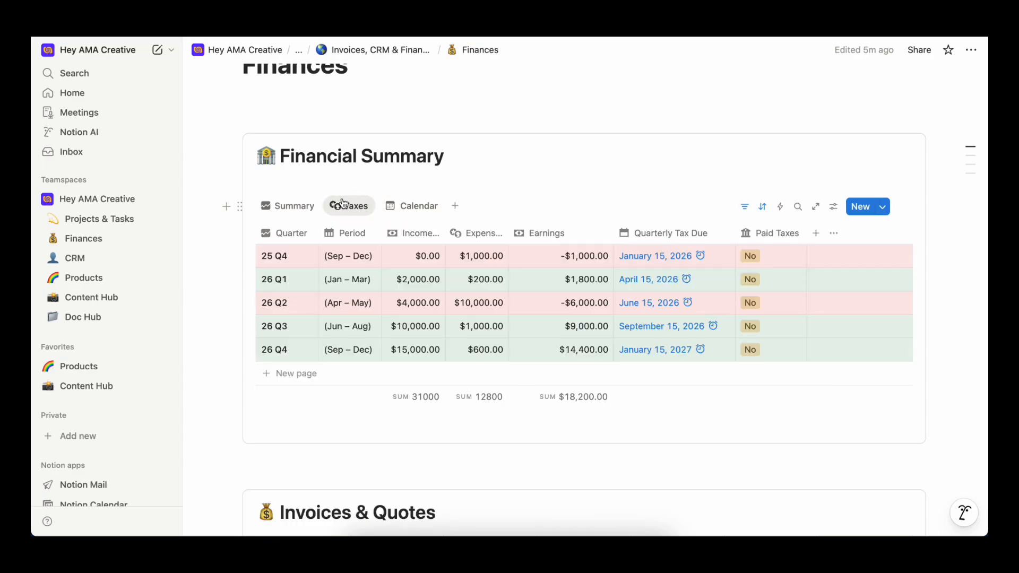
{"action": "left_click", "coordinate": [284, 206]}
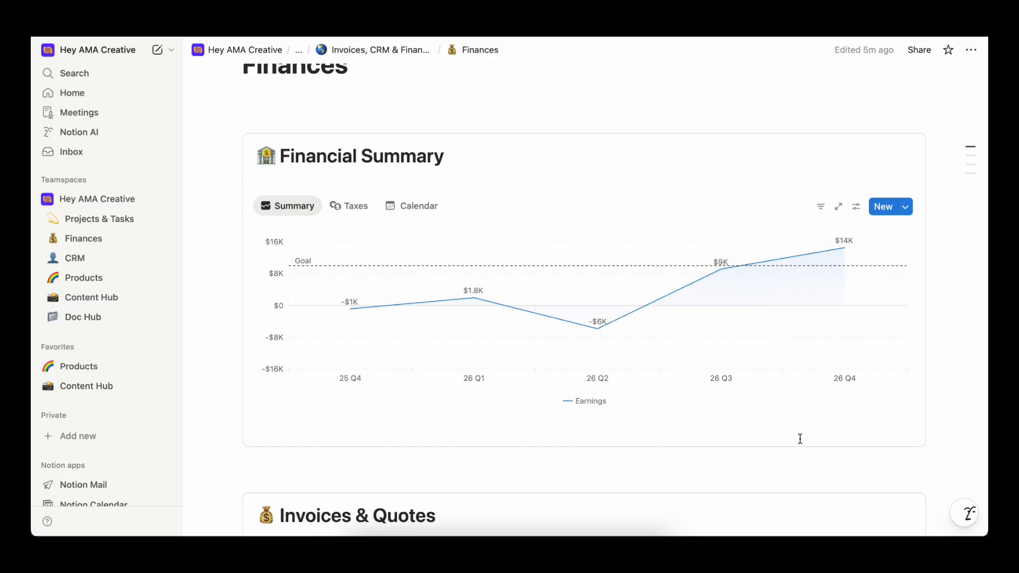
Open the $20,000.00 Unicorns invoice from the Invoices & Quotes table in a side view.
{"action": "scroll", "coordinate": [778, 471], "scroll_direction": "down", "scroll_amount": 1}
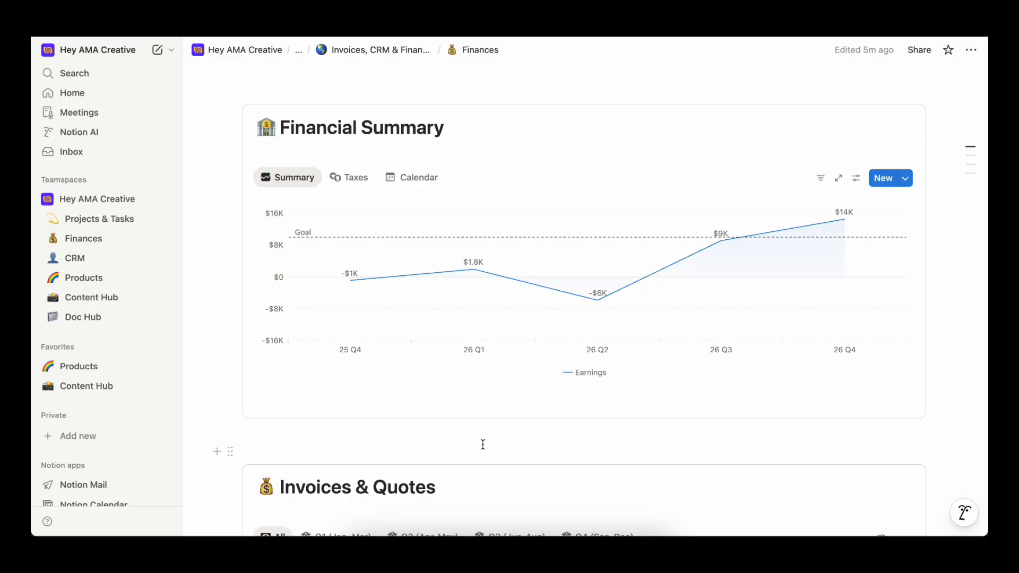
{"action": "scroll", "coordinate": [483, 444], "scroll_direction": "down", "scroll_amount": 6}
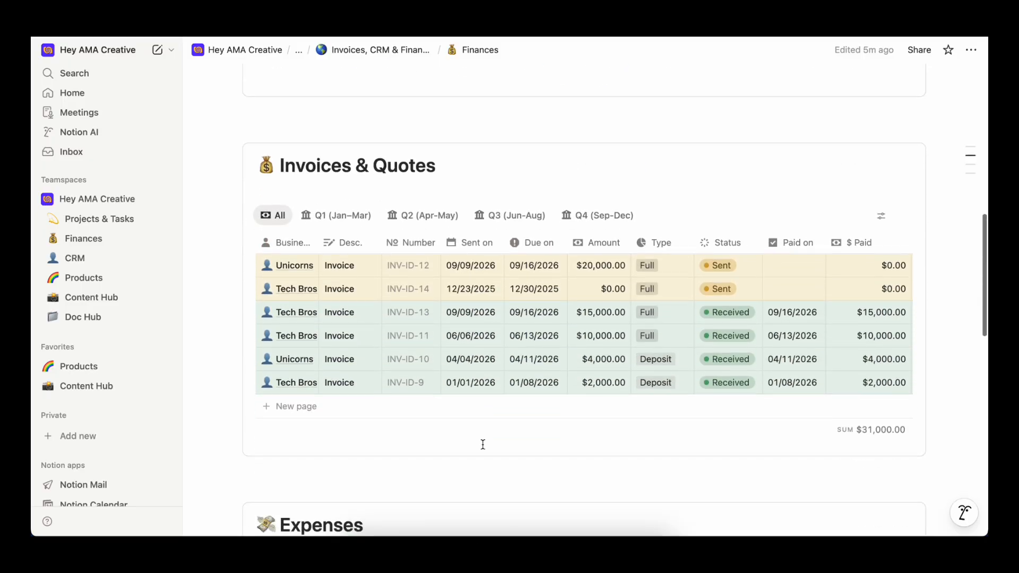
{"action": "scroll", "coordinate": [482, 445], "scroll_direction": "down", "scroll_amount": 1}
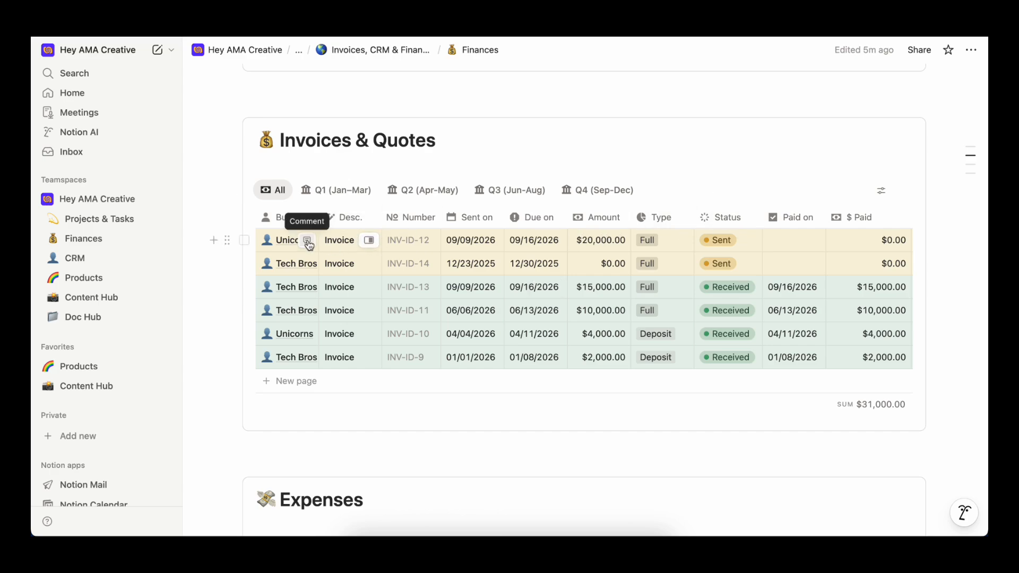
{"action": "left_click", "coordinate": [371, 241]}
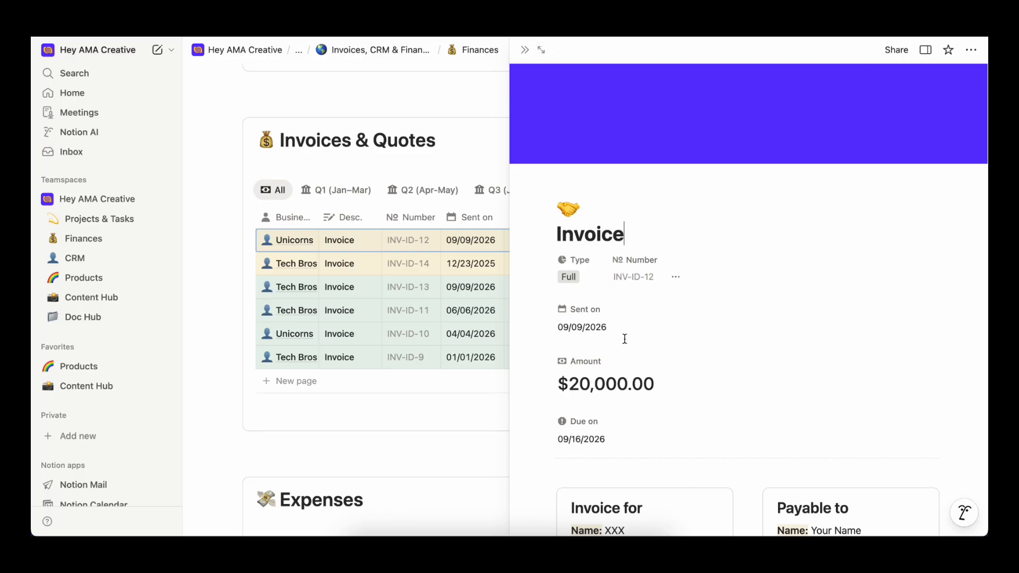
Show the invoice's additional properties and expand the 12 hidden ones.
{"action": "scroll", "coordinate": [624, 339], "scroll_direction": "down", "scroll_amount": 2}
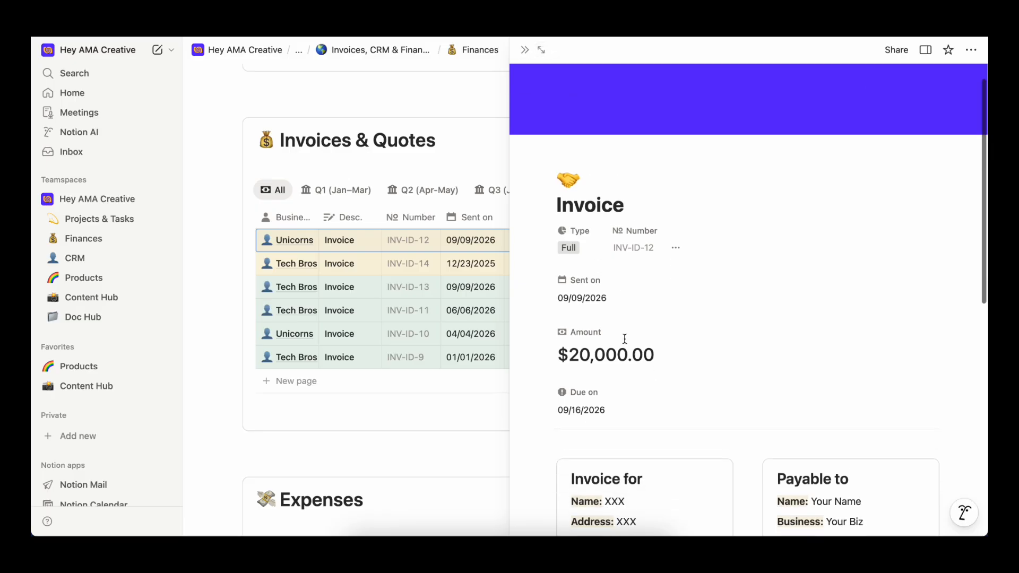
{"action": "left_click", "coordinate": [673, 243]}
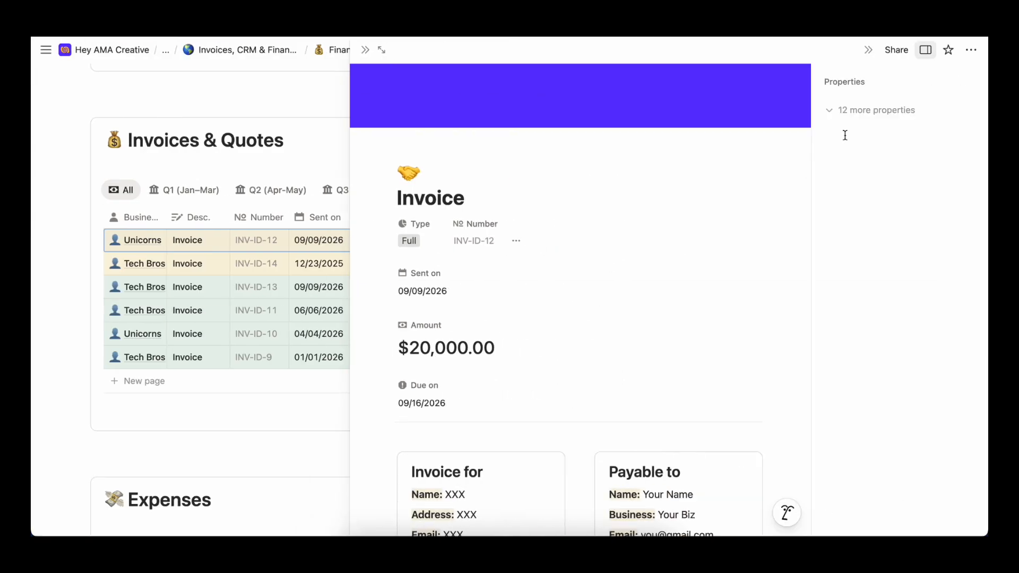
{"action": "left_click", "coordinate": [878, 115]}
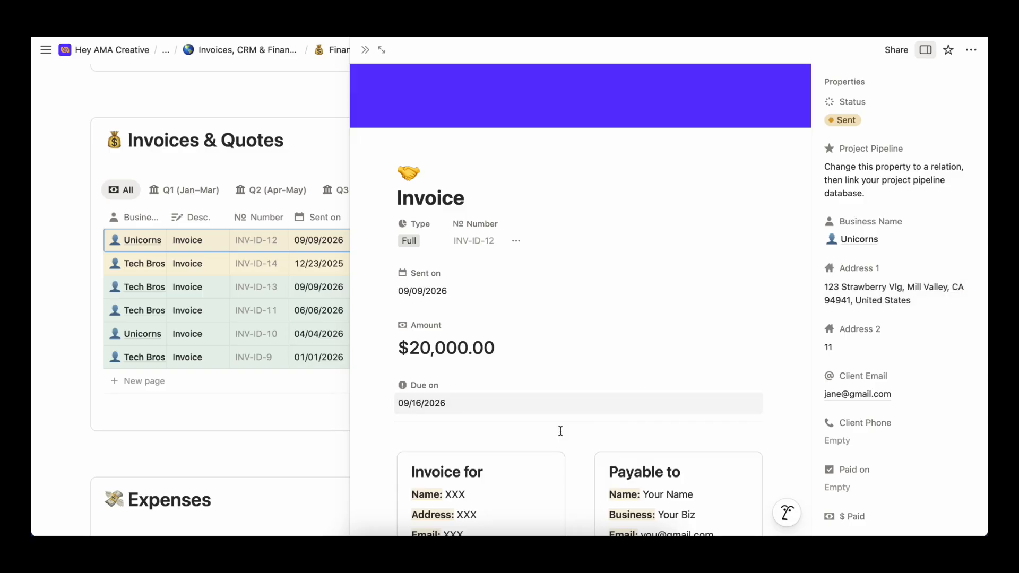
Examine the invoice's dates and amount, its Invoice for and Payable to blocks, and the Project Description and Payment Information sections.
{"action": "scroll", "coordinate": [531, 467], "scroll_direction": "down", "scroll_amount": 2}
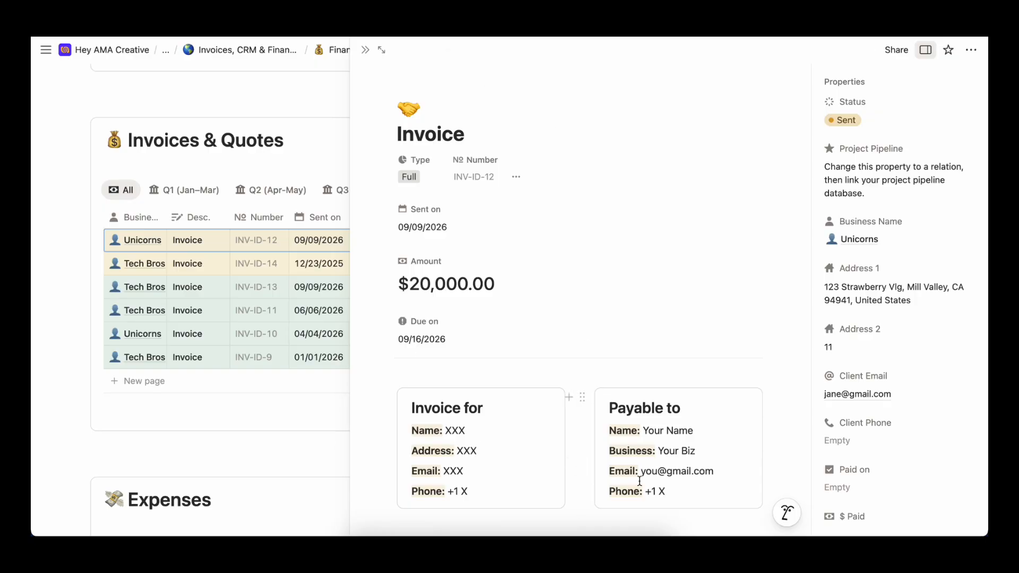
{"action": "scroll", "coordinate": [639, 480], "scroll_direction": "down", "scroll_amount": 3}
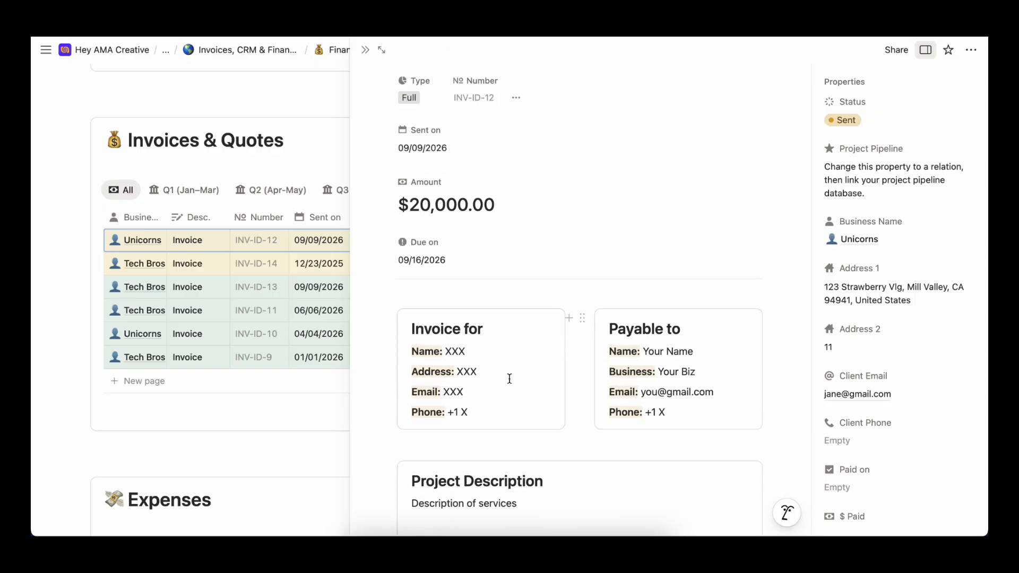
{"action": "scroll", "coordinate": [509, 379], "scroll_direction": "up", "scroll_amount": 2}
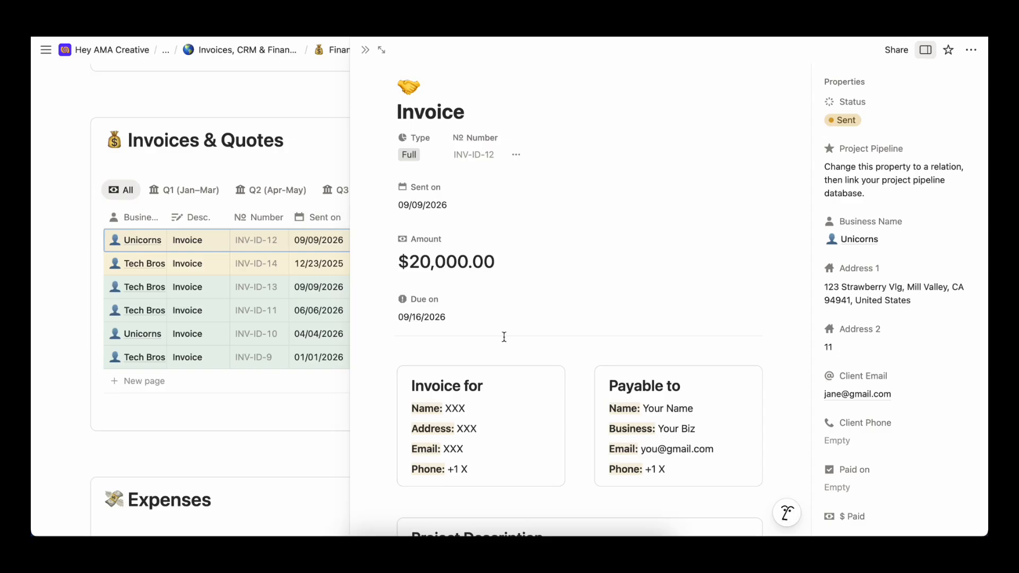
{"action": "scroll", "coordinate": [504, 337], "scroll_direction": "down", "scroll_amount": 3}
{"action": "scroll", "coordinate": [504, 336], "scroll_direction": "up", "scroll_amount": 3}
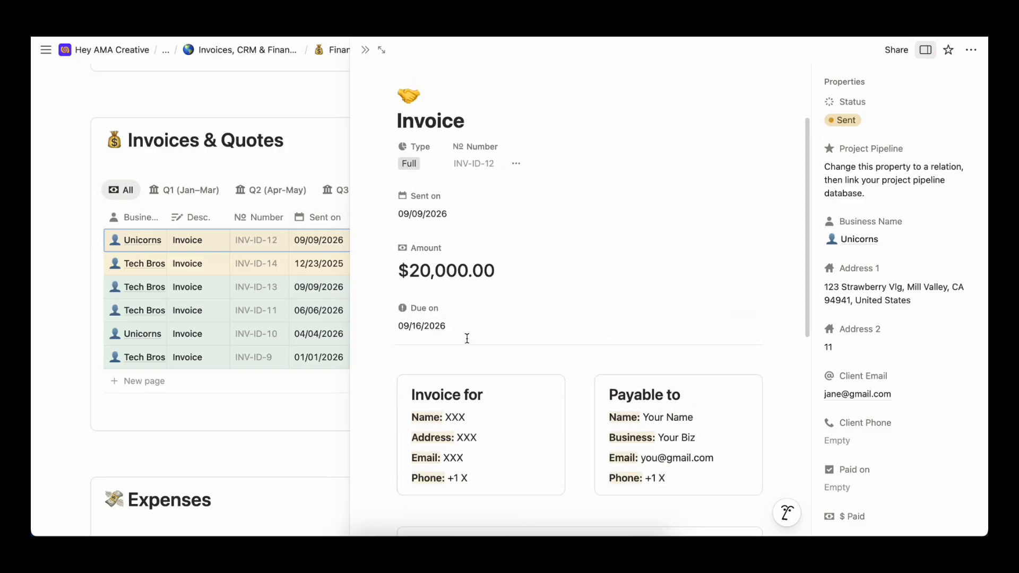
{"action": "scroll", "coordinate": [453, 382], "scroll_direction": "up", "scroll_amount": 2}
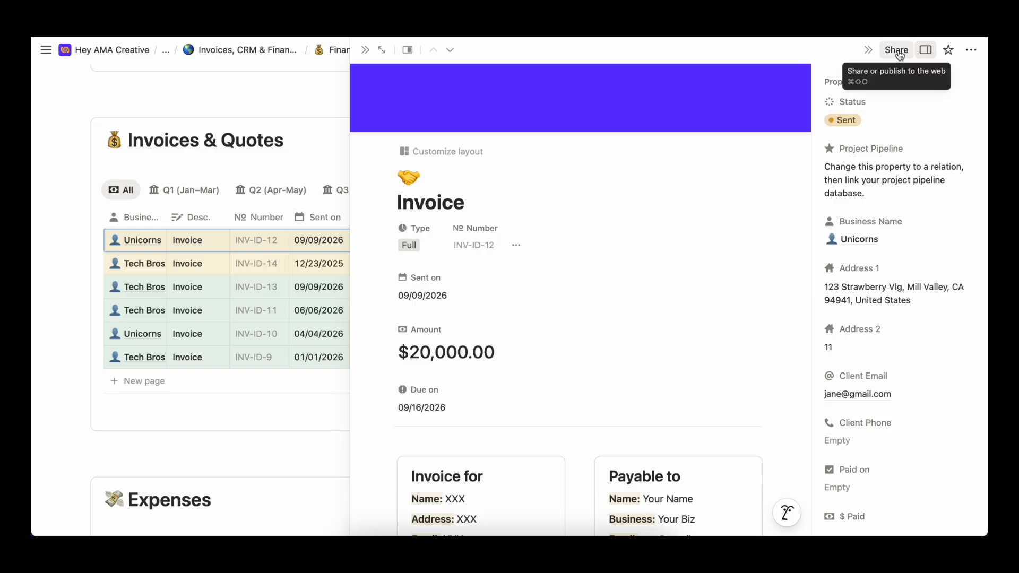
{"action": "scroll", "coordinate": [553, 378], "scroll_direction": "down", "scroll_amount": 5}
{"action": "scroll", "coordinate": [555, 378], "scroll_direction": "down", "scroll_amount": 1}
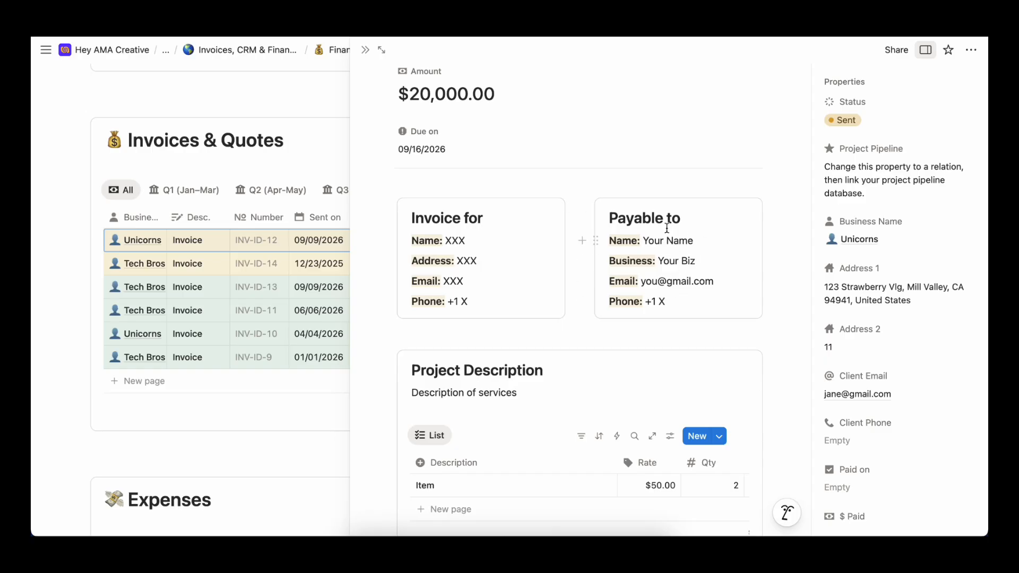
{"action": "scroll", "coordinate": [673, 295], "scroll_direction": "down", "scroll_amount": 5}
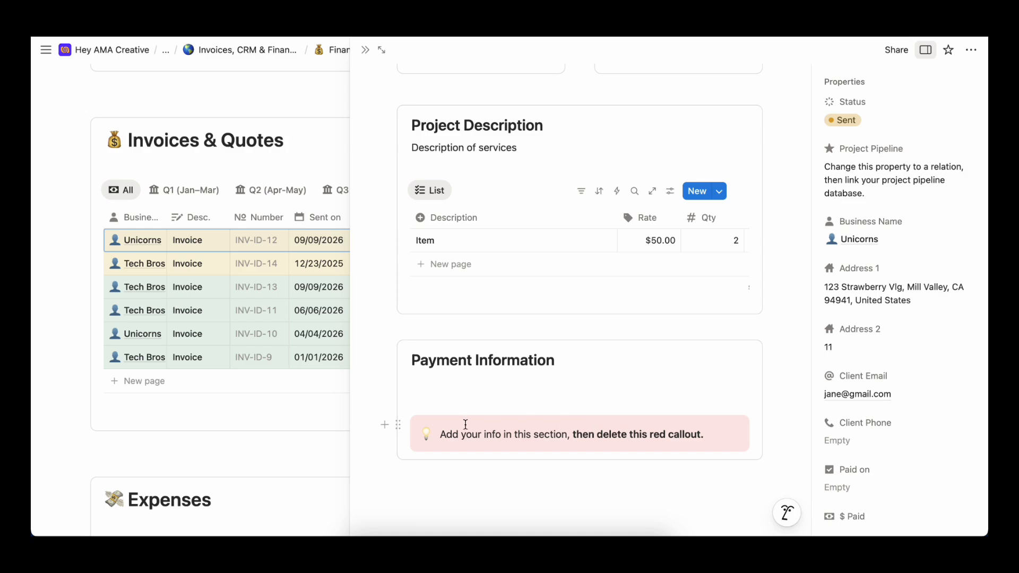
{"action": "scroll", "coordinate": [562, 346], "scroll_direction": "up", "scroll_amount": 2}
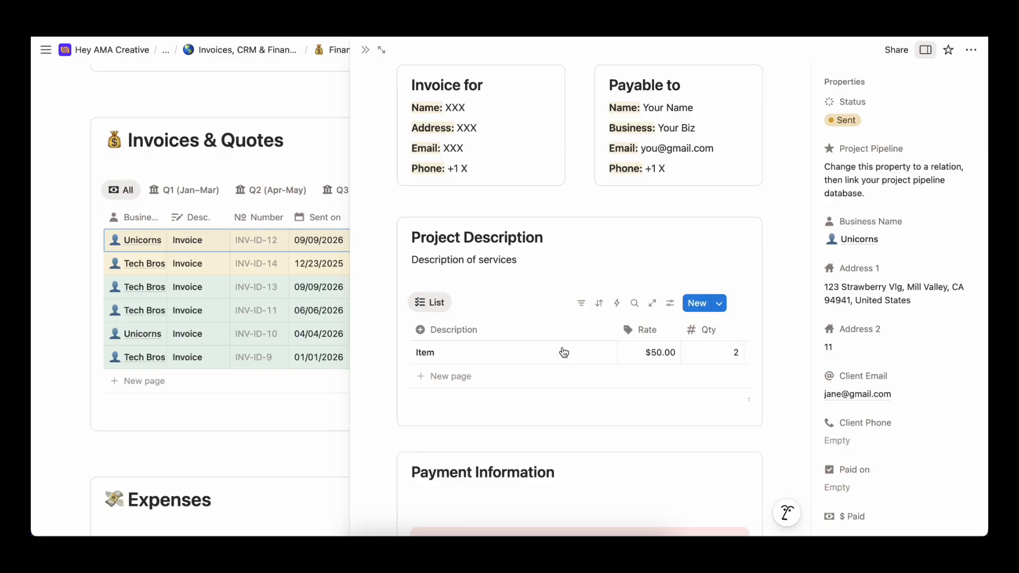
{"action": "scroll", "coordinate": [562, 350], "scroll_direction": "up", "scroll_amount": 8}
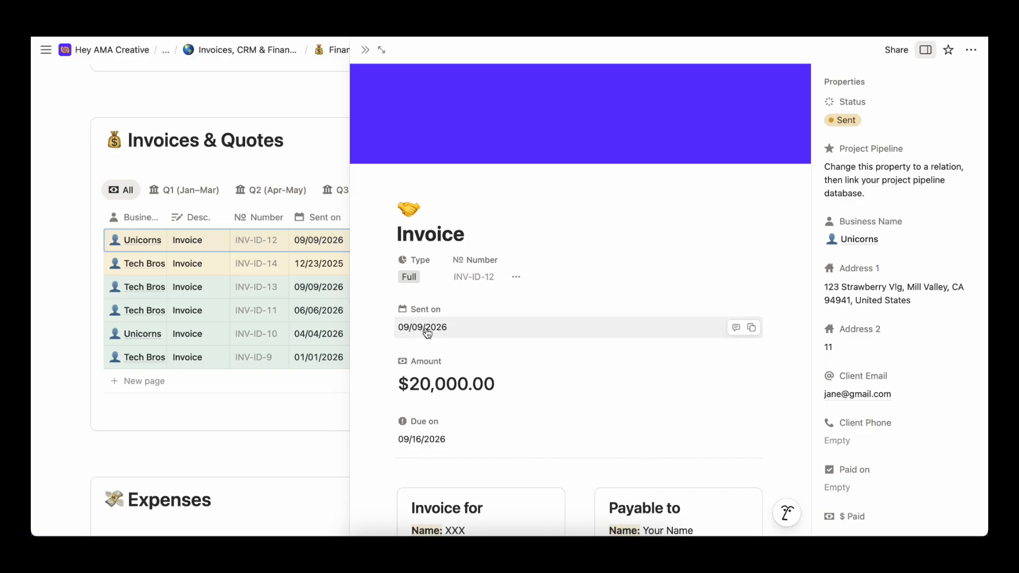
Review the invoice's client details and its Project Description item list across to the Total column, down to Payment Information.
{"action": "scroll", "coordinate": [437, 393], "scroll_direction": "down", "scroll_amount": 2}
{"action": "scroll", "coordinate": [439, 401], "scroll_direction": "down", "scroll_amount": 1}
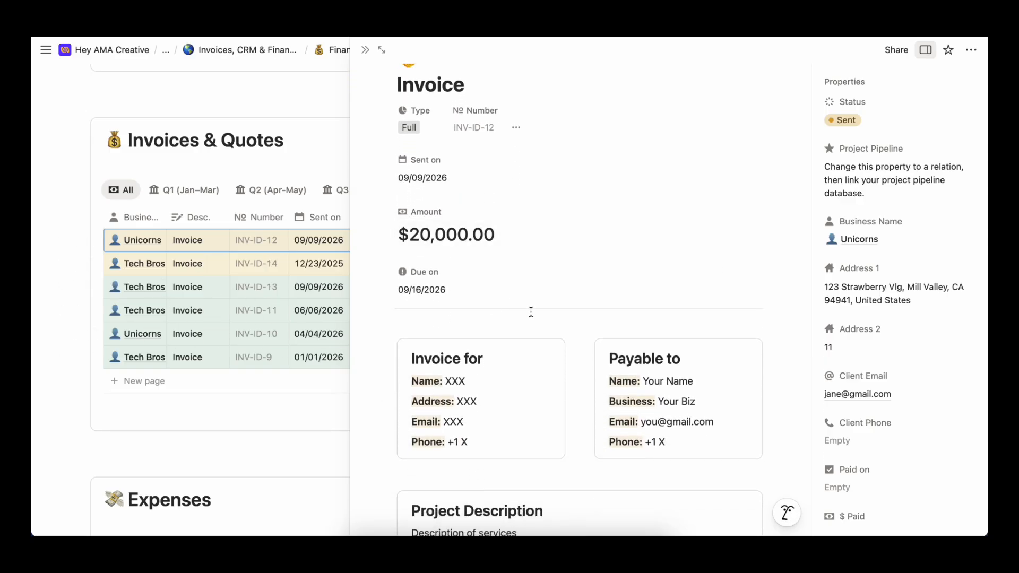
{"action": "scroll", "coordinate": [530, 312], "scroll_direction": "down", "scroll_amount": 3}
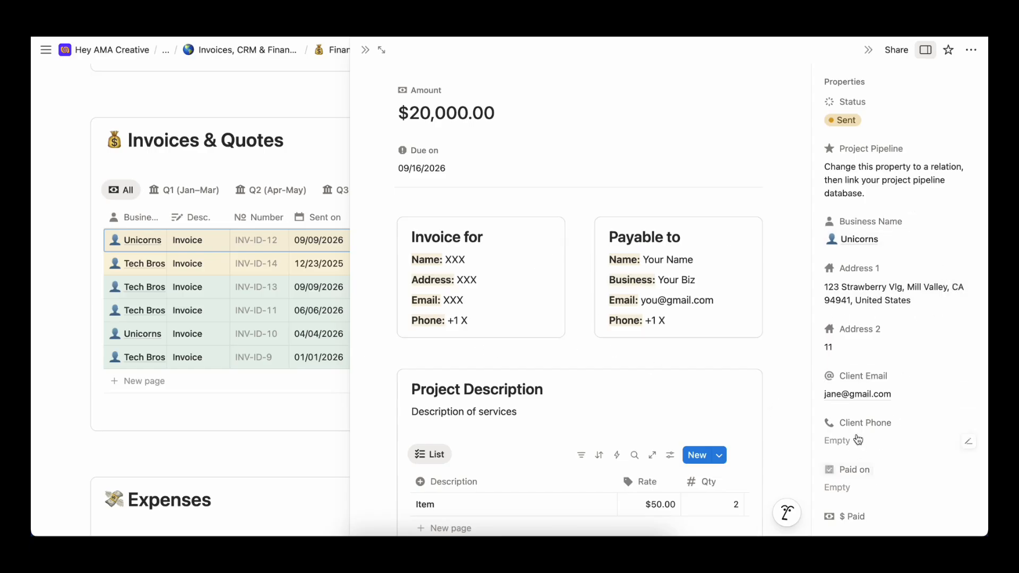
{"action": "mouse_move", "coordinate": [975, 402]}
{"action": "scroll", "coordinate": [543, 399], "scroll_direction": "down", "scroll_amount": 3}
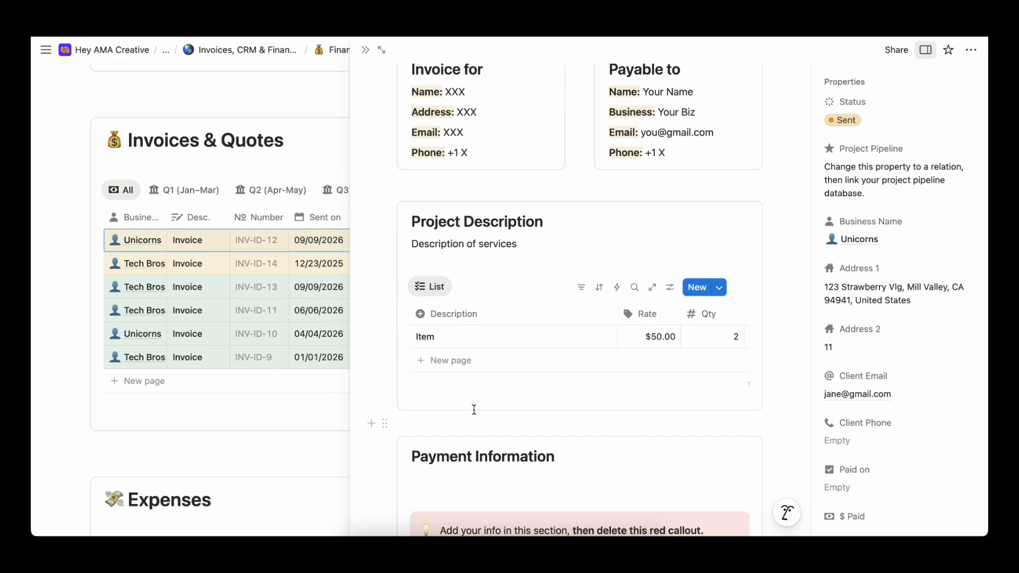
{"action": "mouse_move", "coordinate": [493, 347]}
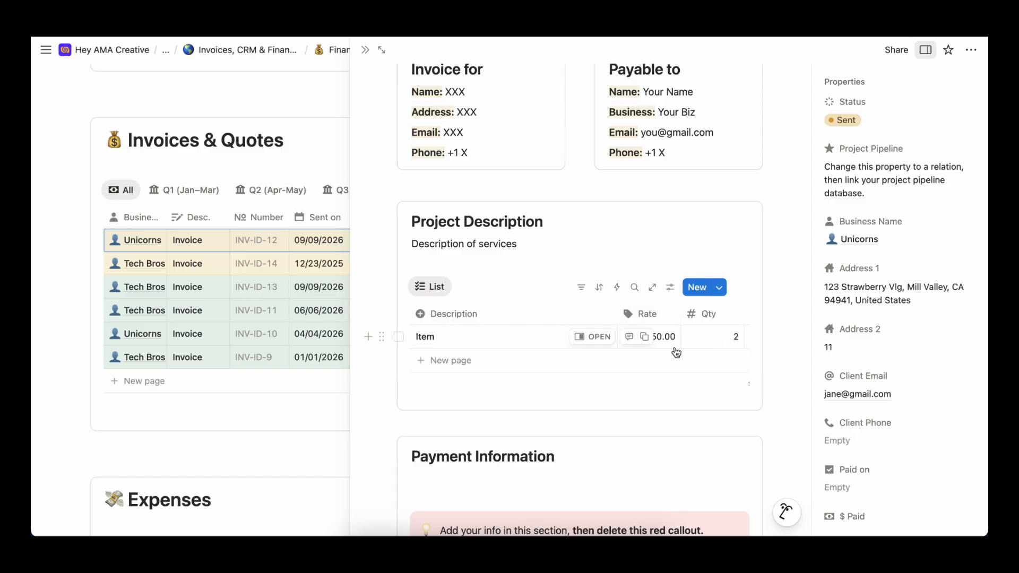
{"action": "scroll", "coordinate": [676, 353], "scroll_direction": "down", "scroll_amount": 2}
{"action": "scroll", "coordinate": [682, 326], "scroll_direction": "right", "scroll_amount": 4}
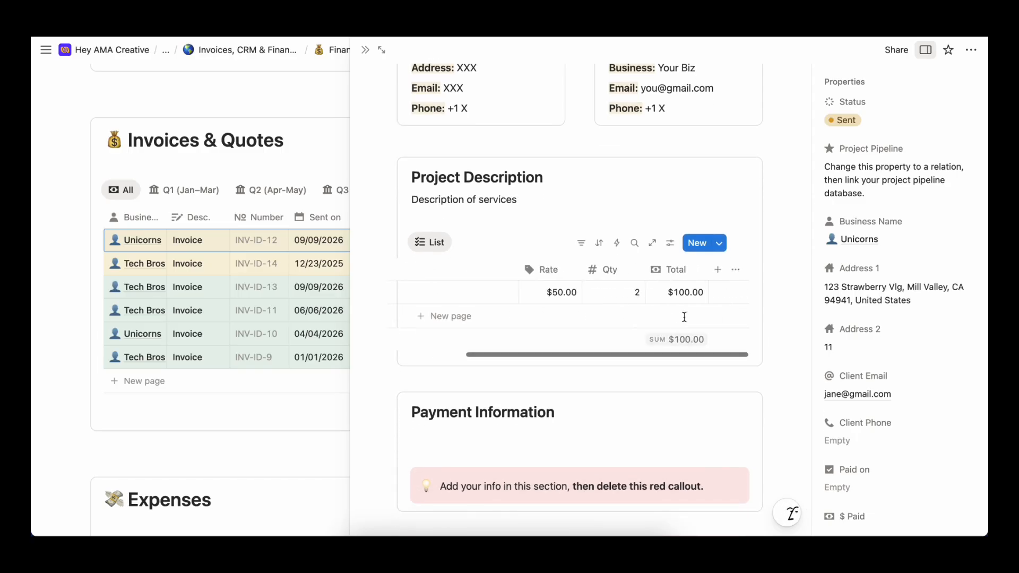
{"action": "scroll", "coordinate": [680, 384], "scroll_direction": "down", "scroll_amount": 2}
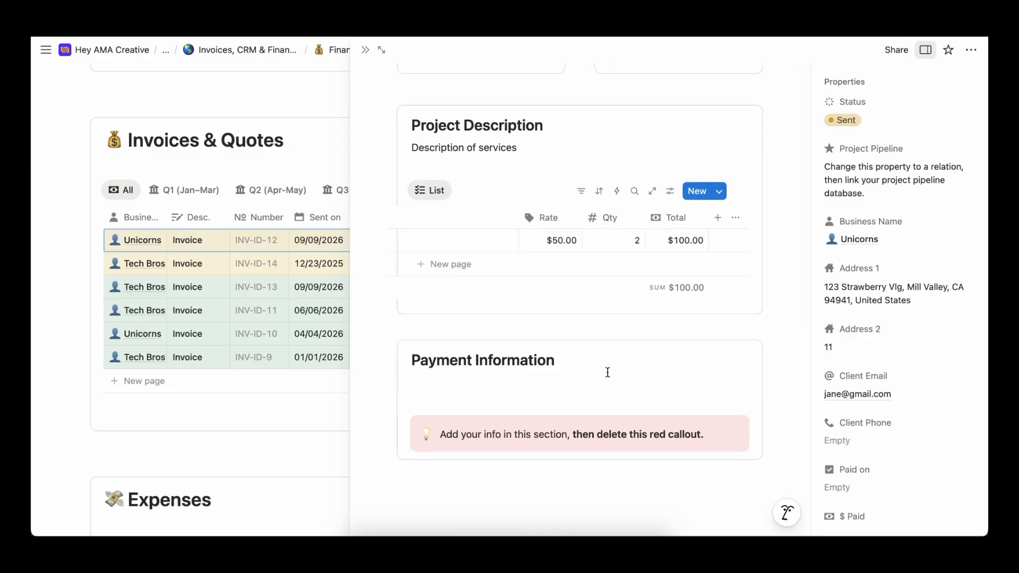
Hide the invoice's properties and close the invoice to return to the Invoices & Quotes table.
{"action": "scroll", "coordinate": [543, 419], "scroll_direction": "up", "scroll_amount": 10}
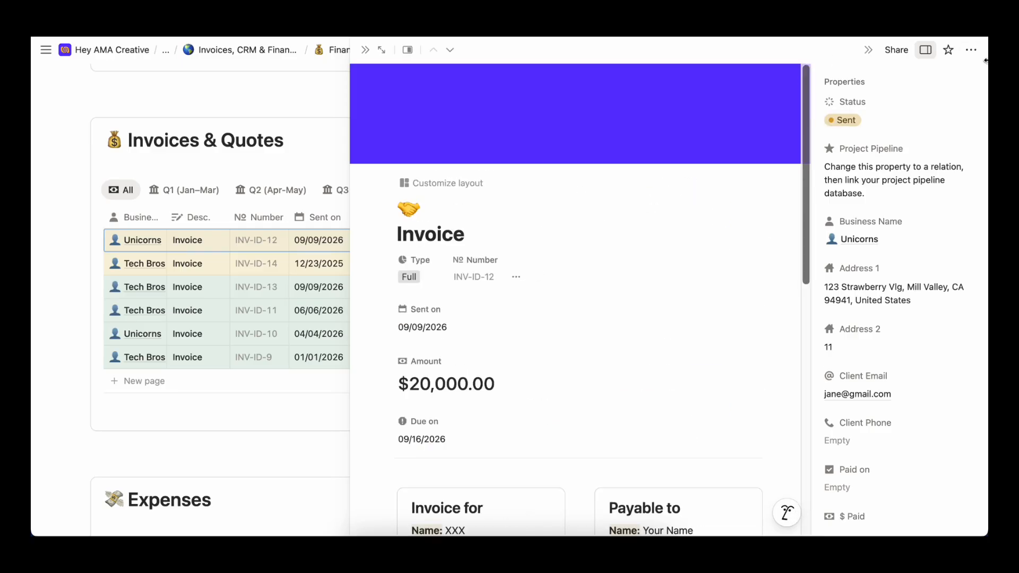
{"action": "left_click", "coordinate": [926, 50]}
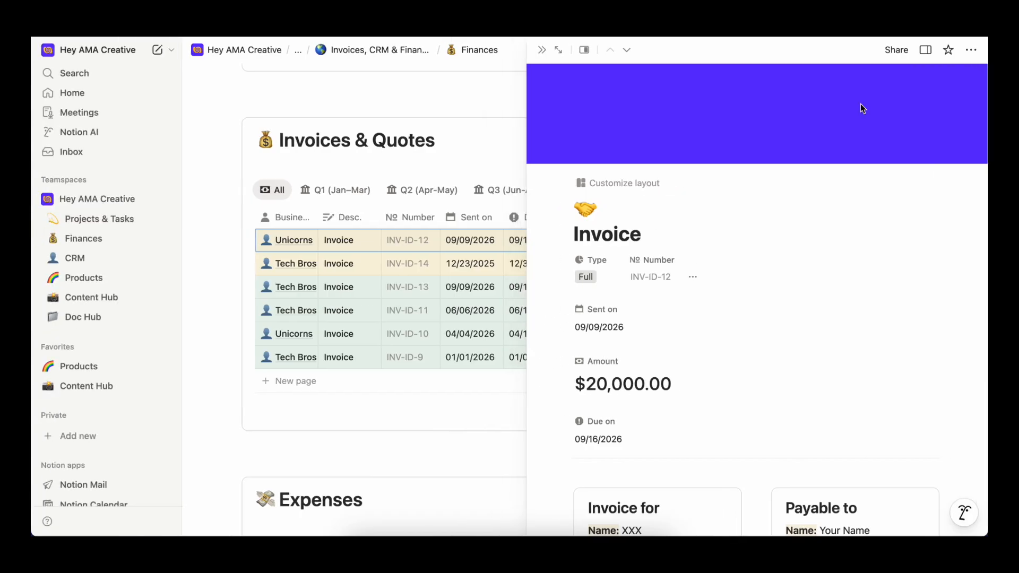
{"action": "left_click", "coordinate": [541, 50]}
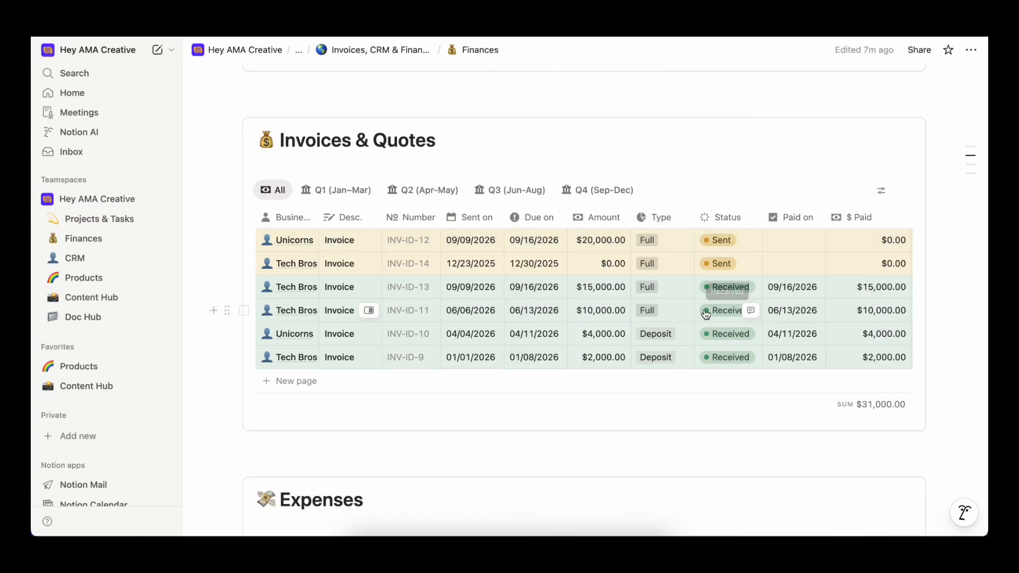
Open the default Invoice template of the Invoices & Quotes table for editing.
{"action": "left_click", "coordinate": [863, 190]}
{"action": "left_click", "coordinate": [884, 192]}
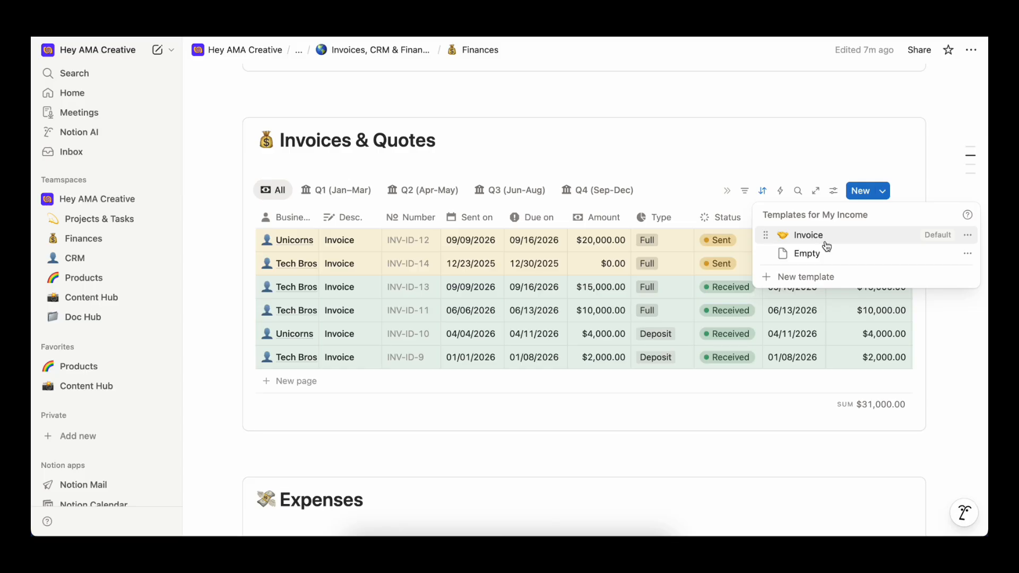
{"action": "left_click", "coordinate": [967, 236]}
{"action": "left_click", "coordinate": [878, 278]}
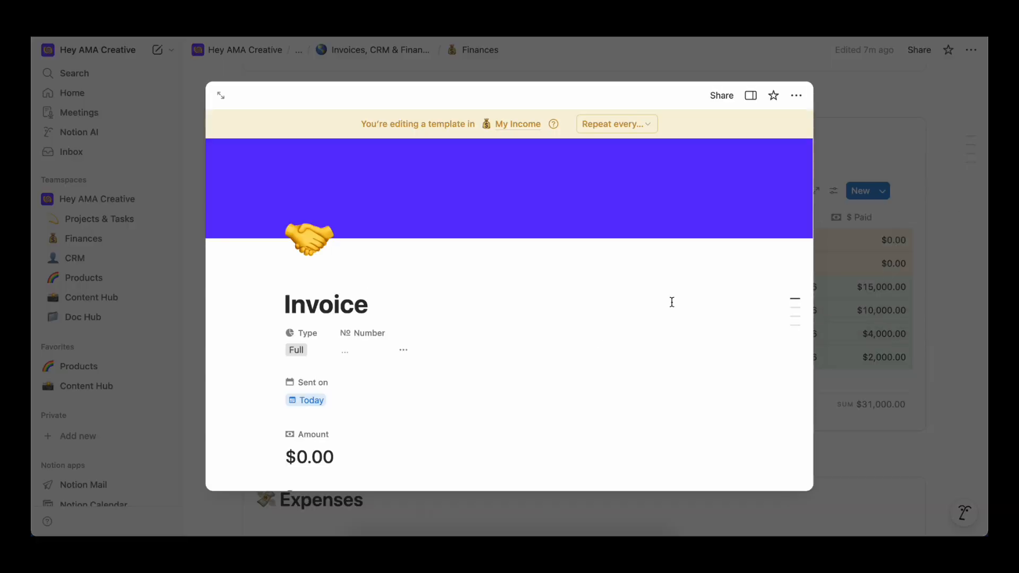
Look through the Invoice template from its header fields down to Payment Information, and close it.
{"action": "scroll", "coordinate": [527, 405], "scroll_direction": "down", "scroll_amount": 15}
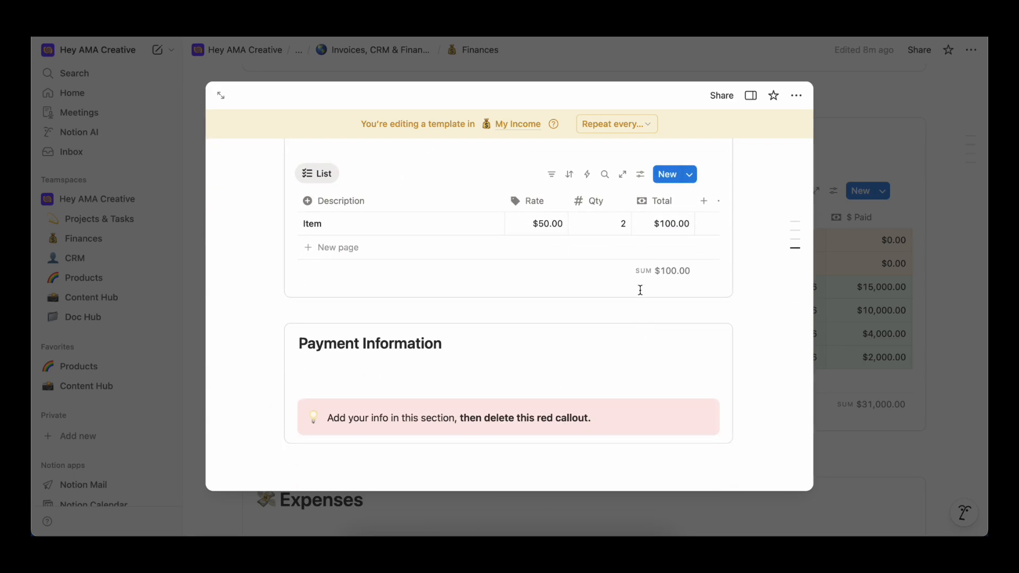
{"action": "scroll", "coordinate": [642, 268], "scroll_direction": "up", "scroll_amount": 15}
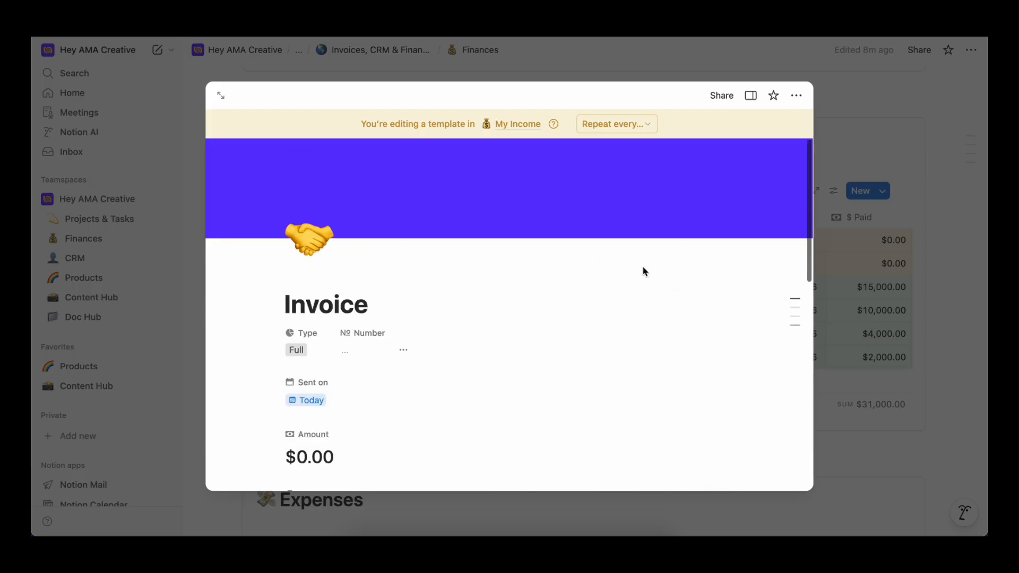
{"action": "scroll", "coordinate": [642, 268], "scroll_direction": "down", "scroll_amount": 5}
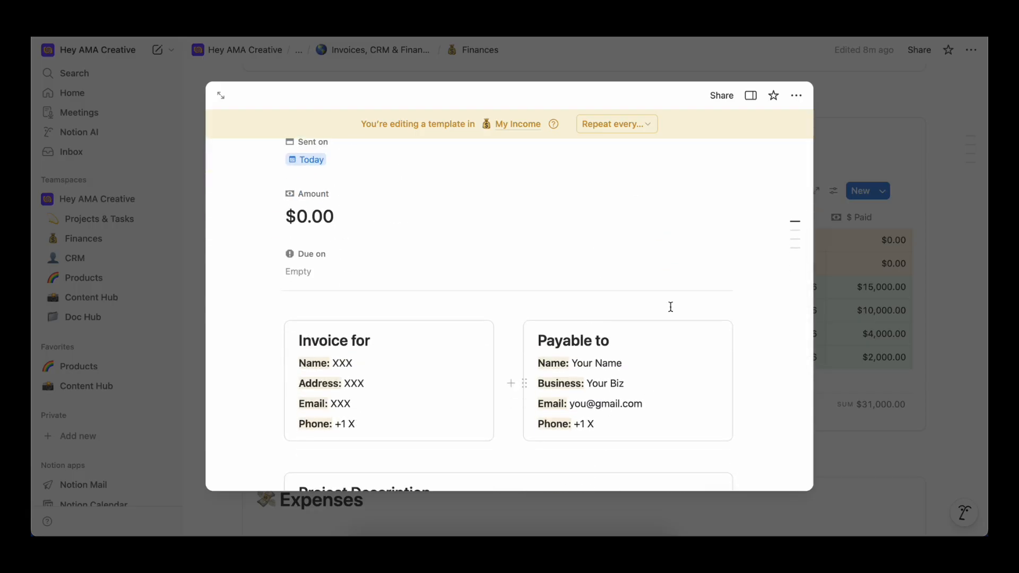
{"action": "scroll", "coordinate": [631, 332], "scroll_direction": "down", "scroll_amount": 10}
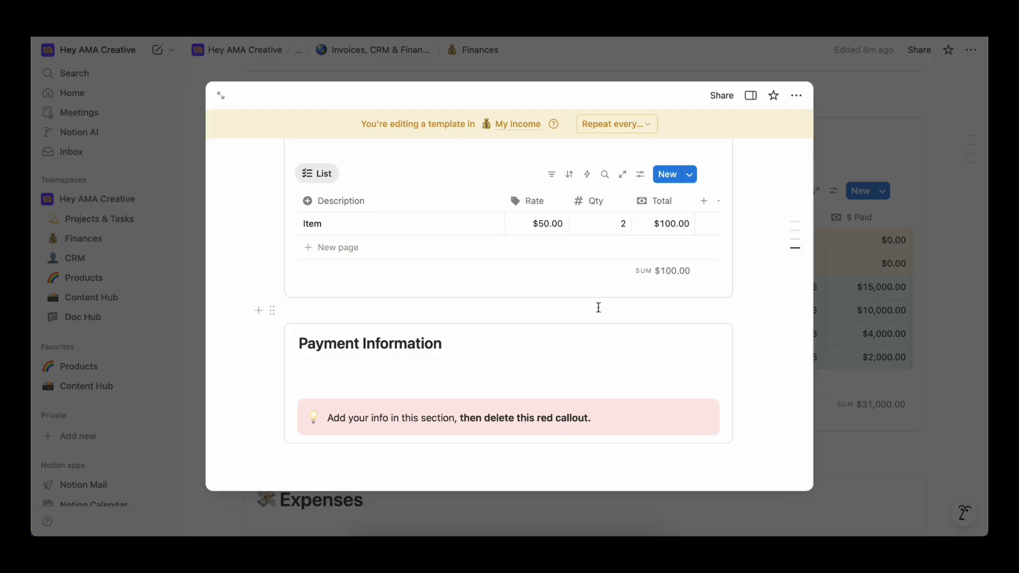
{"action": "scroll", "coordinate": [598, 307], "scroll_direction": "up", "scroll_amount": 10}
{"action": "left_click", "coordinate": [843, 142]}
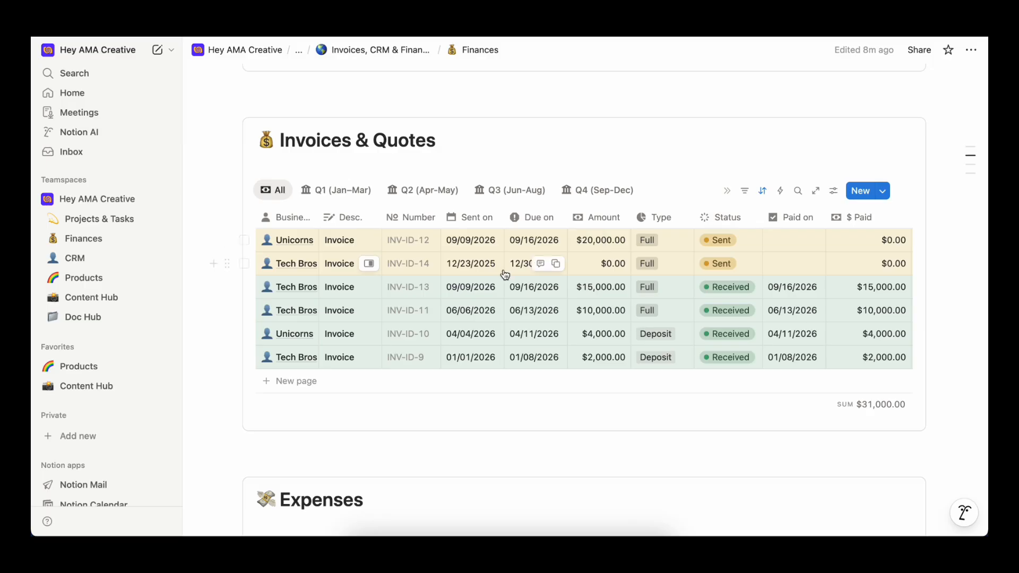
Mark the $20,000 Unicorns invoice as Received, view its Paid on date picker without choosing a date, and return the status to Sent.
{"action": "left_click", "coordinate": [718, 240]}
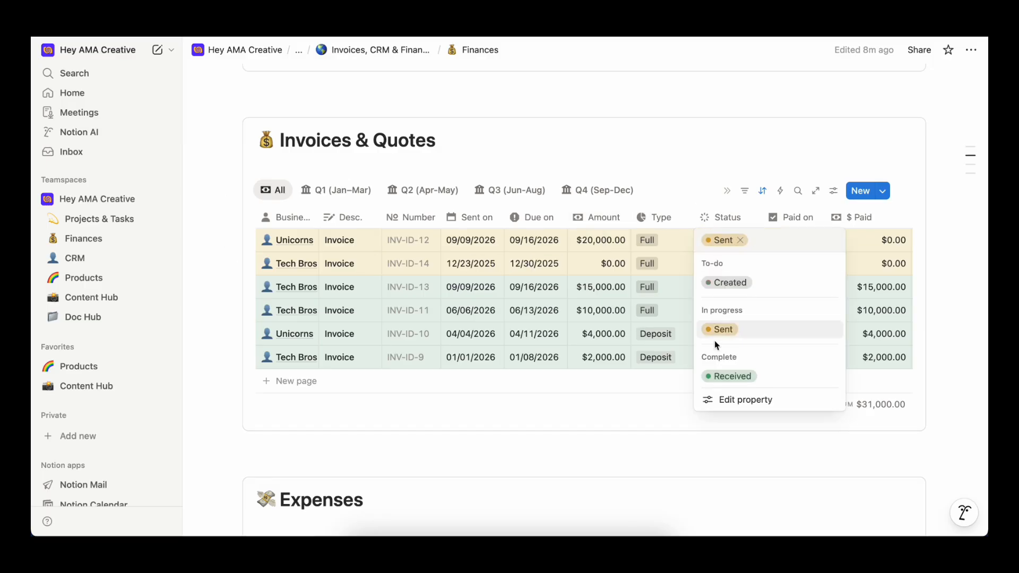
{"action": "left_click", "coordinate": [720, 381]}
{"action": "scroll", "coordinate": [743, 302], "scroll_direction": "right", "scroll_amount": 3}
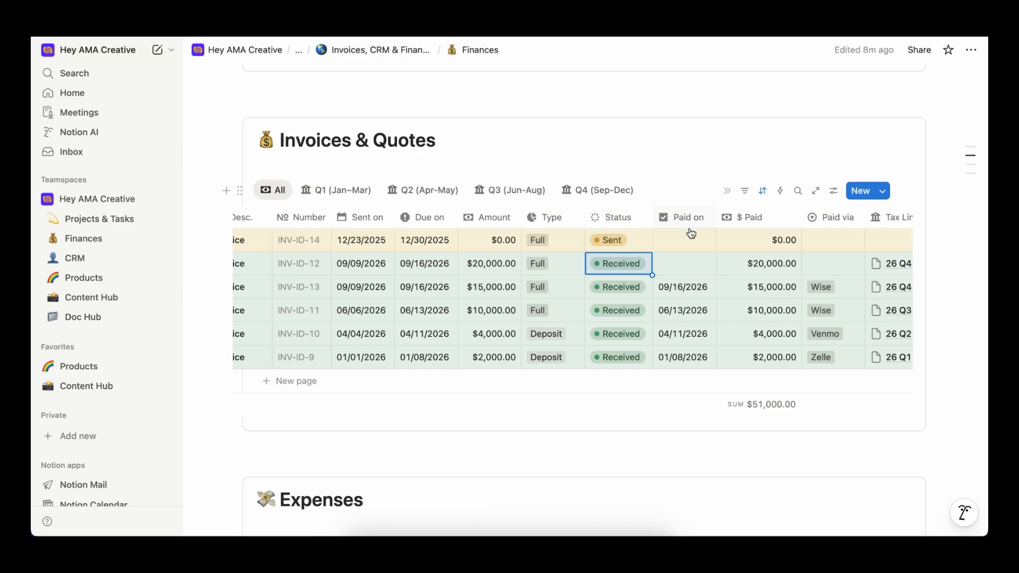
{"action": "left_click", "coordinate": [685, 269]}
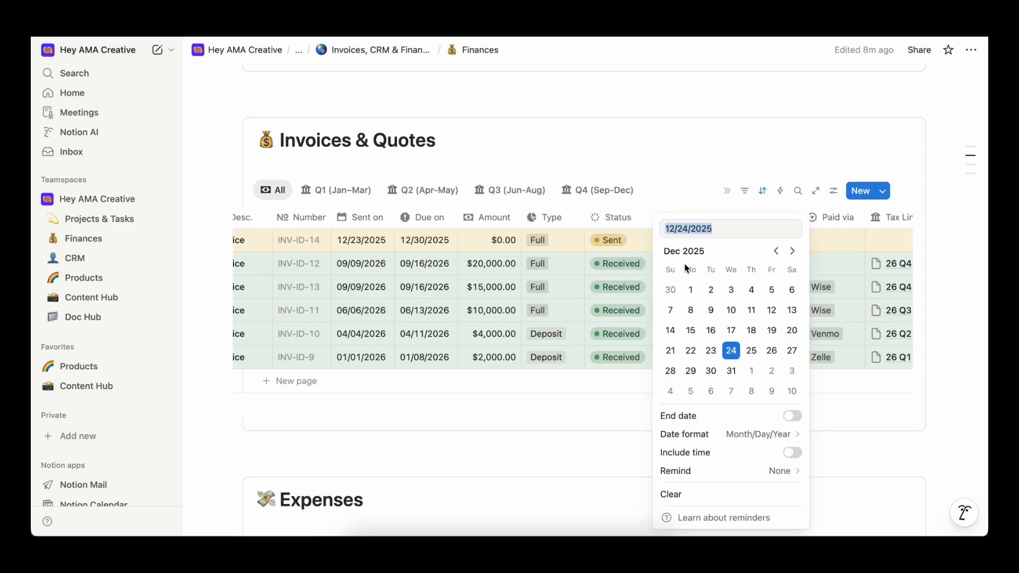
{"action": "key", "text": "Escape"}
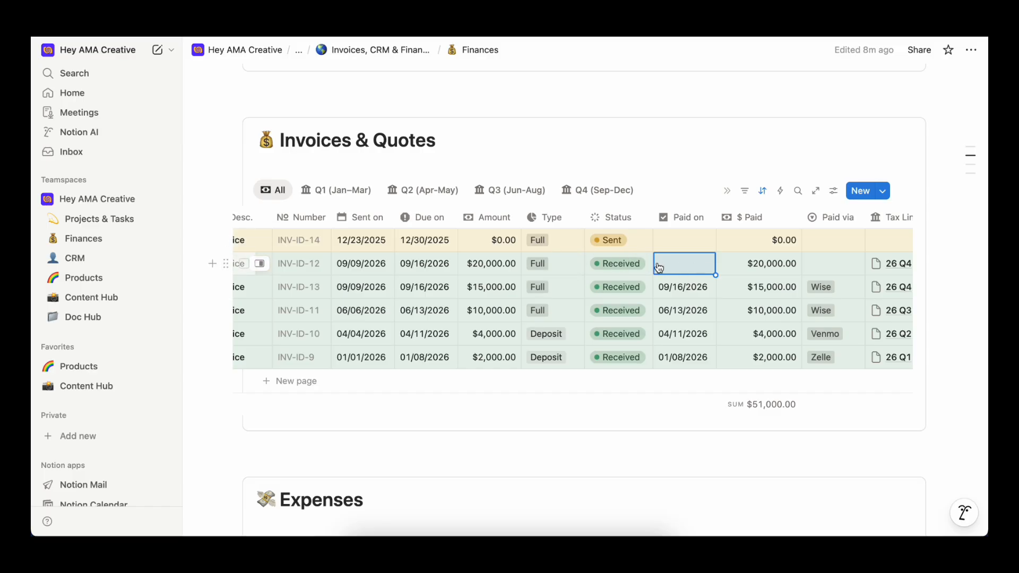
{"action": "left_click", "coordinate": [599, 267]}
{"action": "left_click", "coordinate": [606, 354]}
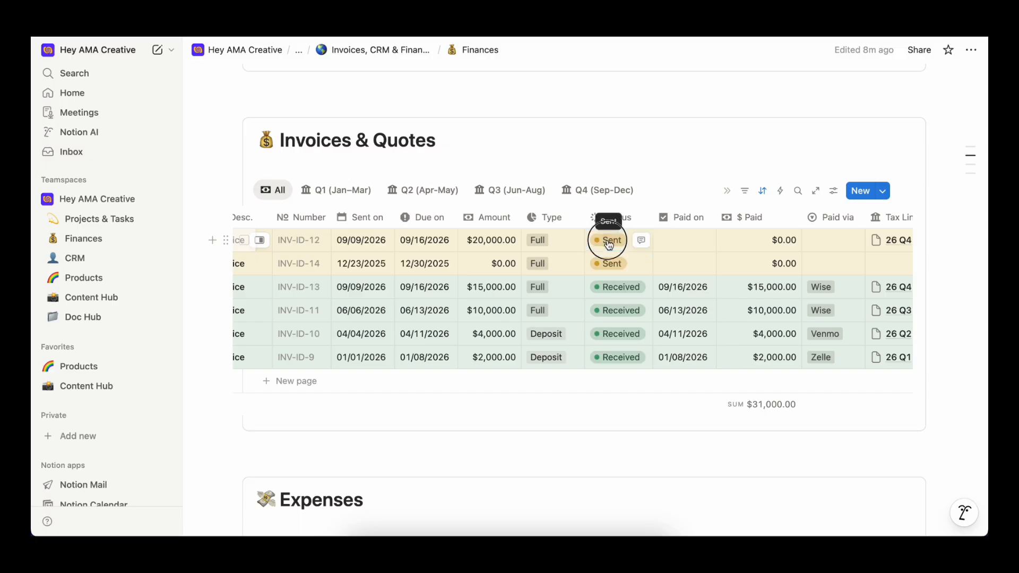
Set the $20,000 Unicorns invoice's status to Received and its Paid via option to Wise.
{"action": "left_click", "coordinate": [605, 240]}
{"action": "left_click", "coordinate": [616, 379]}
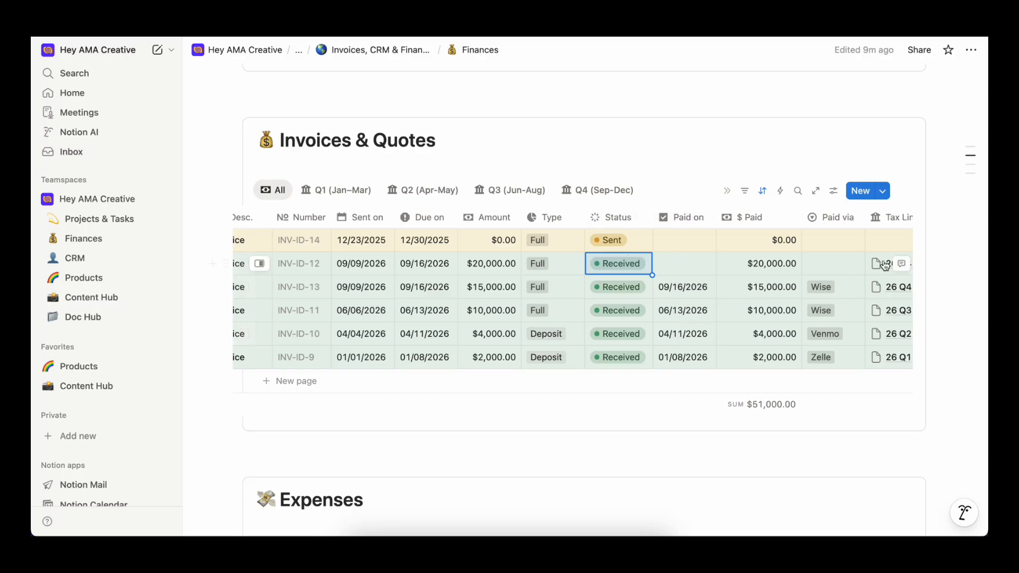
{"action": "left_click", "coordinate": [838, 266]}
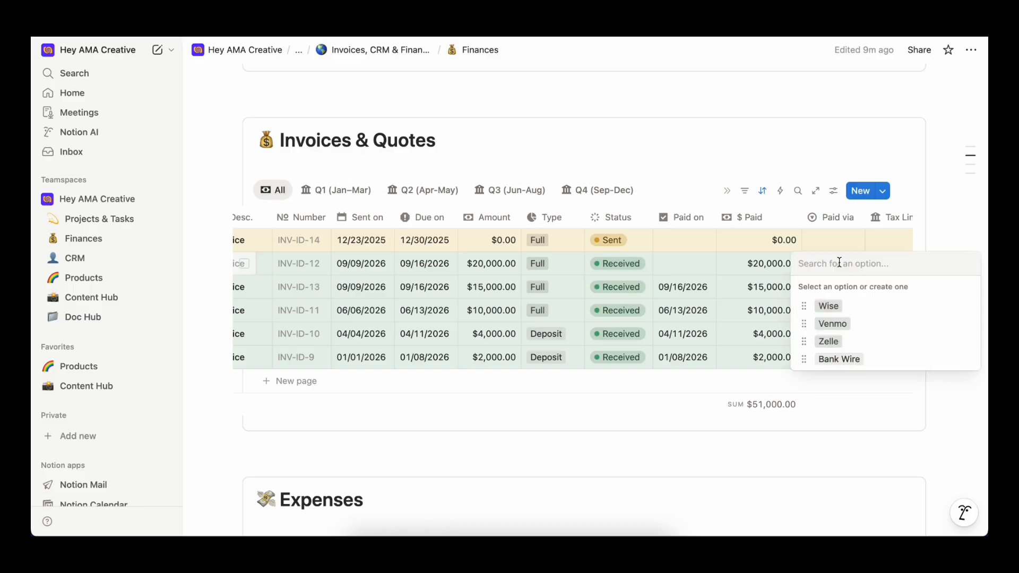
{"action": "left_click", "coordinate": [825, 308]}
View the property types available for the Project Pipeline column of the Invoices & Quotes table, and close the list.
{"action": "scroll", "coordinate": [756, 295], "scroll_direction": "right", "scroll_amount": 5}
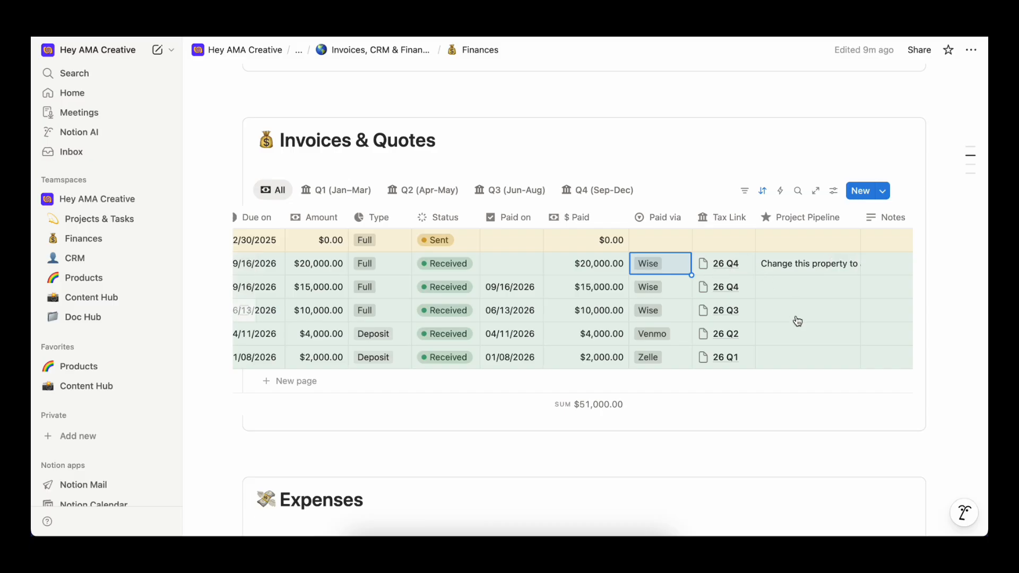
{"action": "scroll", "coordinate": [796, 318], "scroll_direction": "right", "scroll_amount": 3}
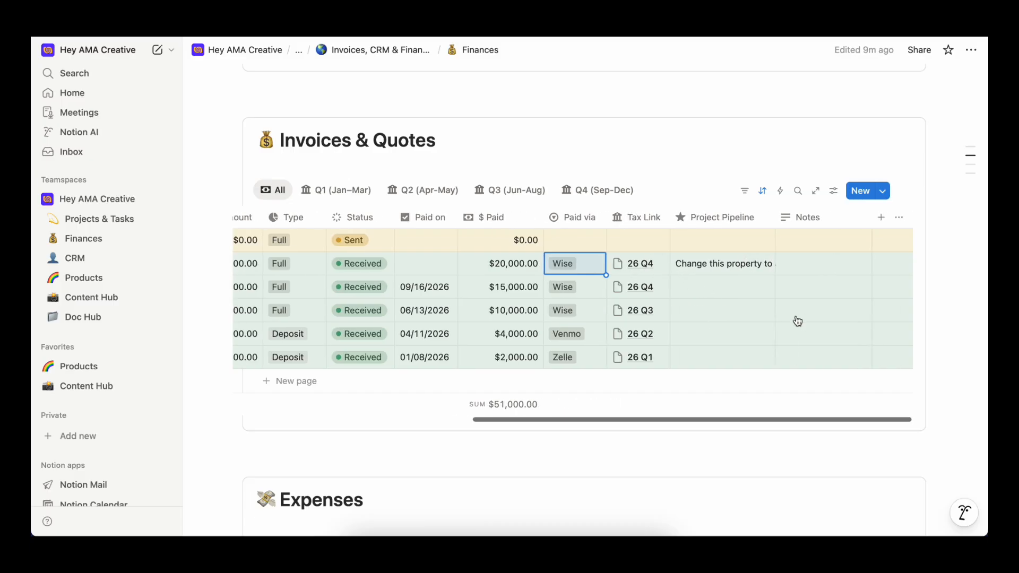
{"action": "left_click", "coordinate": [727, 223]}
{"action": "left_click", "coordinate": [724, 271]}
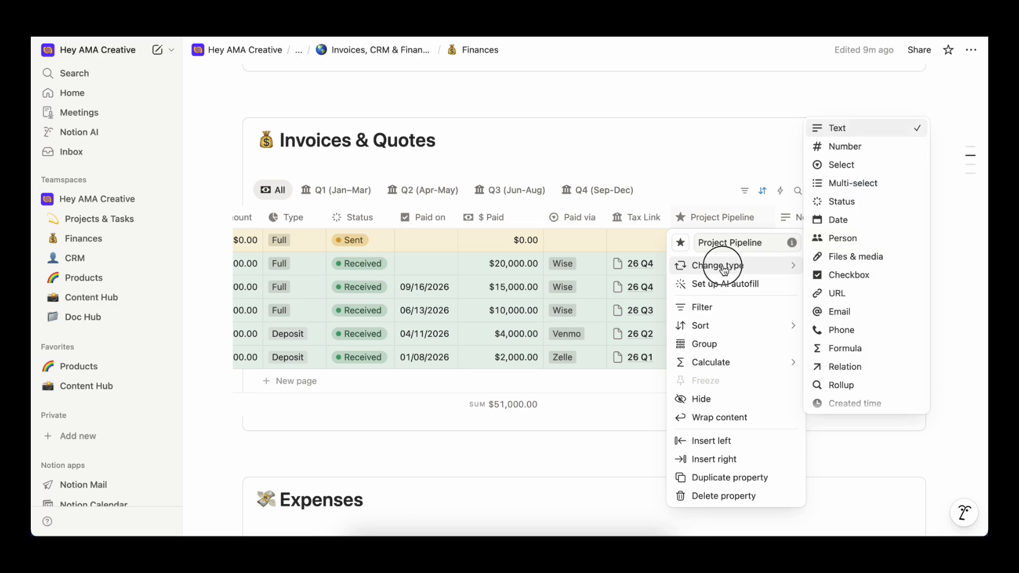
{"action": "left_click", "coordinate": [714, 145]}
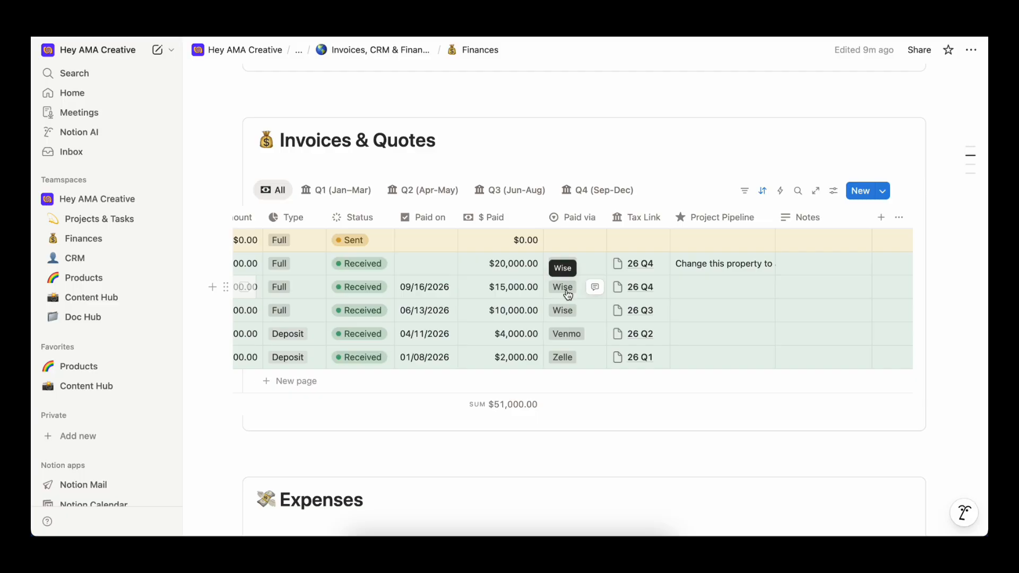
In the Expenses table, switch the $600 Goods expense's status to Unpaid and back to Paid.
{"action": "scroll", "coordinate": [568, 295], "scroll_direction": "left", "scroll_amount": 10}
{"action": "scroll", "coordinate": [461, 448], "scroll_direction": "down", "scroll_amount": 10}
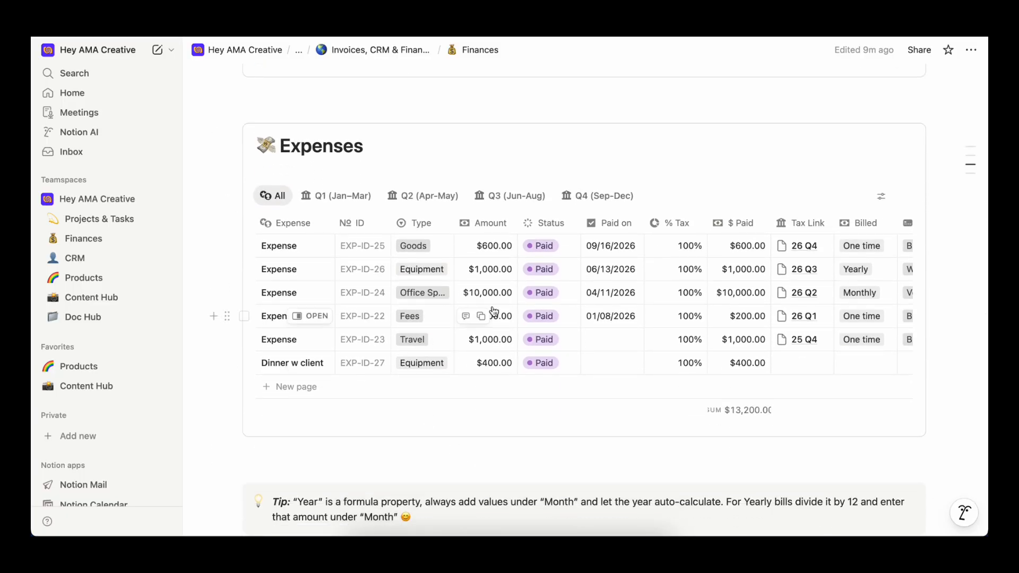
{"action": "left_click", "coordinate": [544, 246]}
{"action": "left_click", "coordinate": [551, 289]}
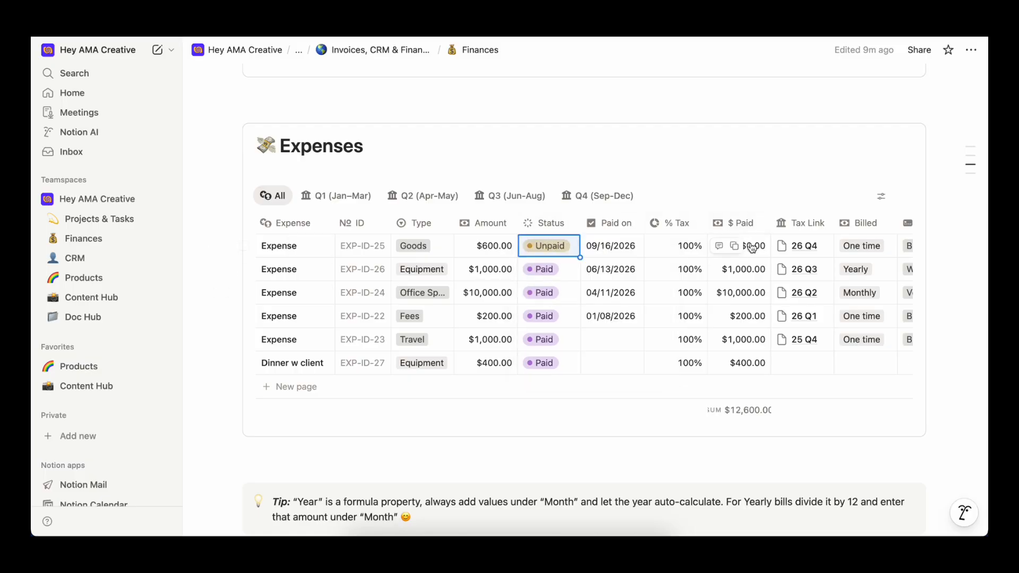
{"action": "left_click", "coordinate": [557, 246]}
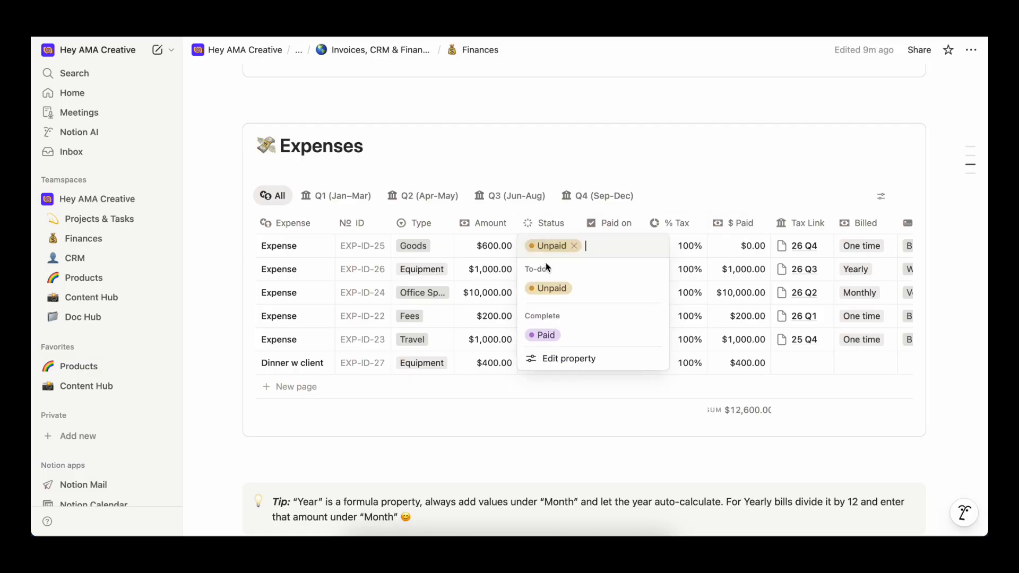
{"action": "left_click", "coordinate": [544, 334]}
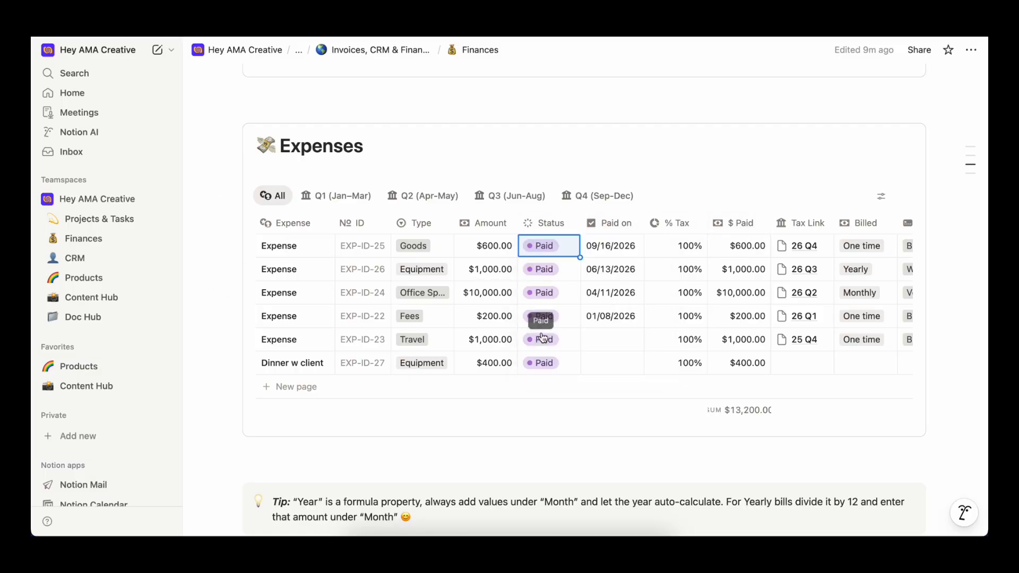
{"action": "left_click", "coordinate": [661, 148]}
Look through the Q1 to Q4 views of the Invoices & Quotes table and return to the All view.
{"action": "scroll", "coordinate": [661, 148], "scroll_direction": "up", "scroll_amount": 6}
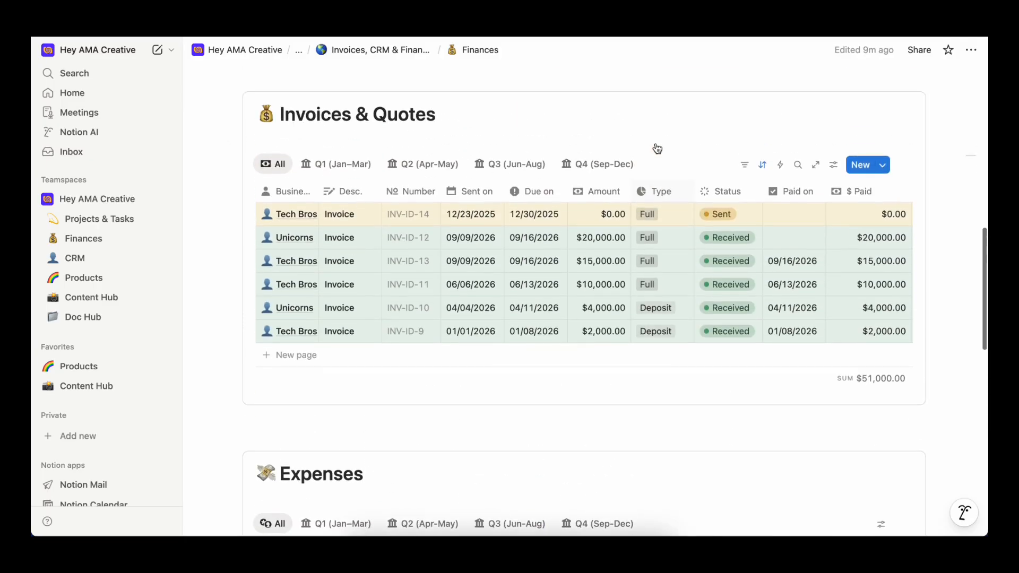
{"action": "left_click", "coordinate": [314, 164]}
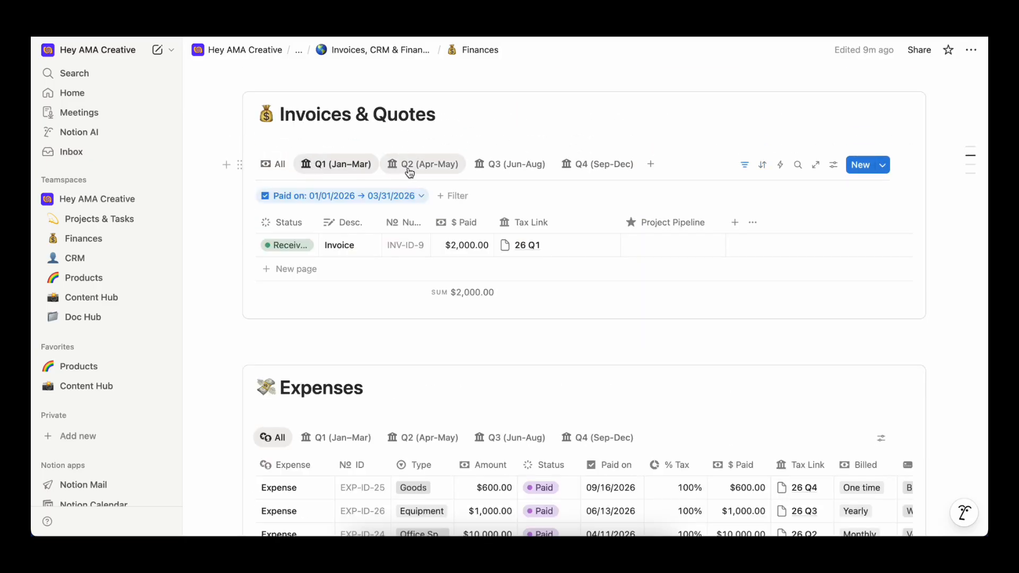
{"action": "left_click", "coordinate": [410, 169]}
{"action": "left_click", "coordinate": [510, 168]}
{"action": "left_click", "coordinate": [602, 168]}
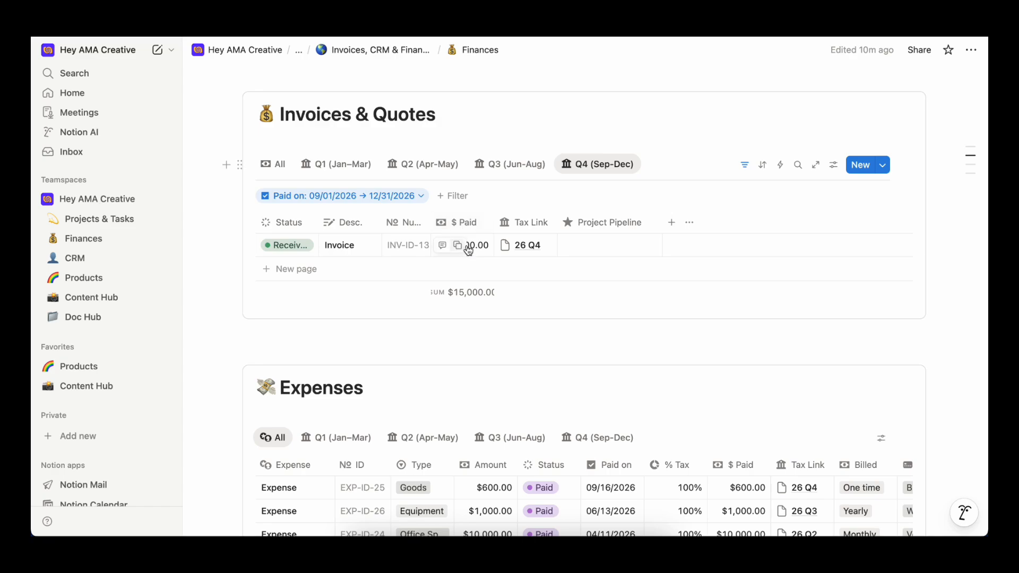
{"action": "left_click", "coordinate": [274, 162]}
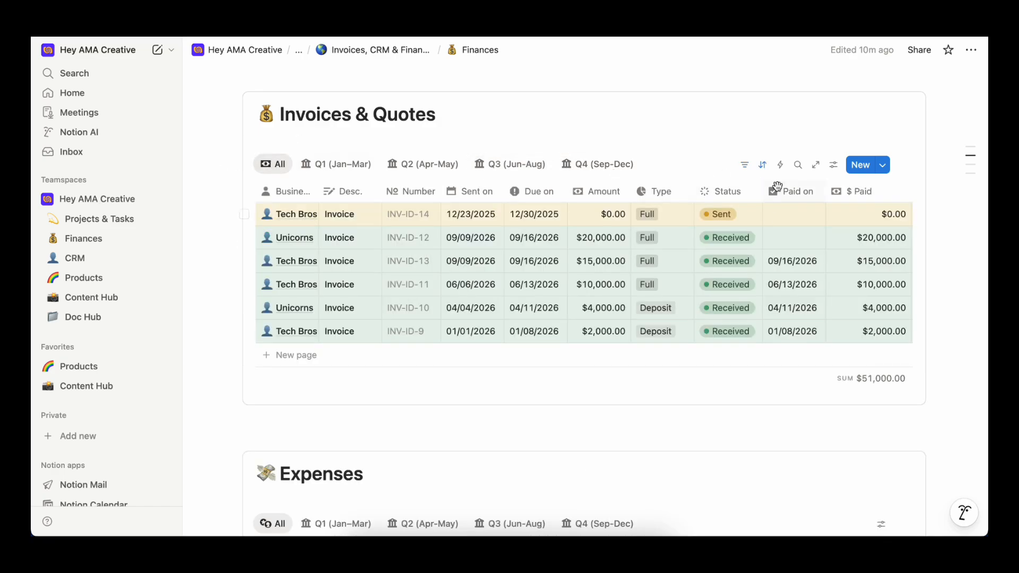
{"action": "left_click", "coordinate": [579, 170]}
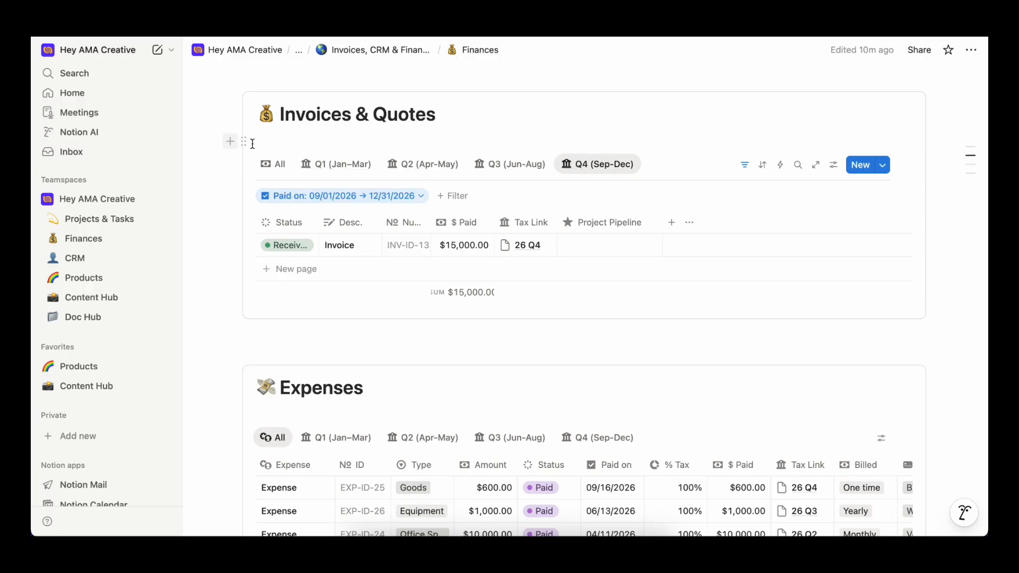
{"action": "left_click", "coordinate": [270, 164]}
View the Q1 (Jan–Mar) expenses with their tax link, and return the Expenses table to its All view.
{"action": "scroll", "coordinate": [562, 350], "scroll_direction": "down", "scroll_amount": 5}
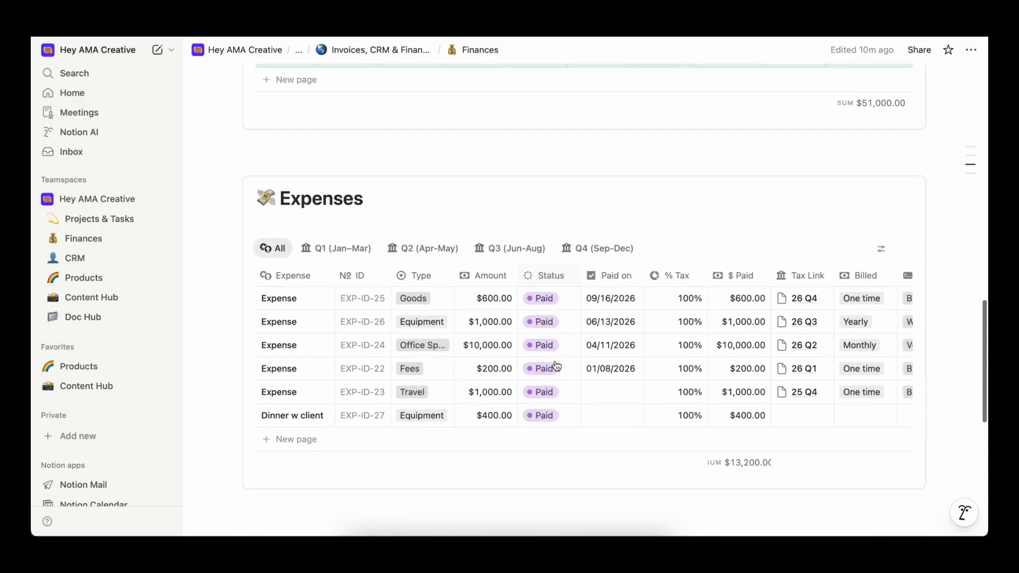
{"action": "left_click", "coordinate": [348, 248]}
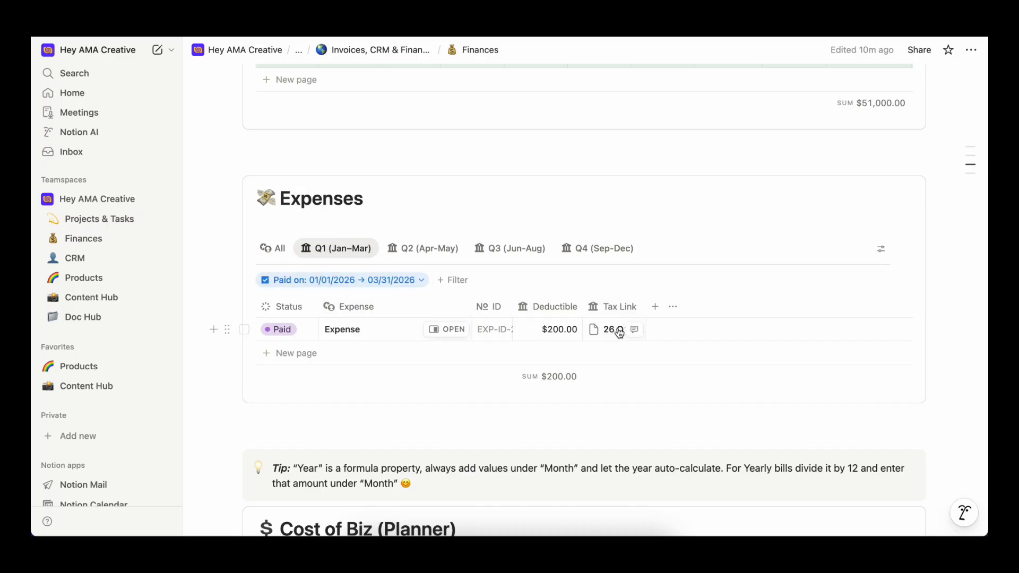
{"action": "left_click", "coordinate": [273, 248]}
Show the Taxes view of the Financial Summary with income, expenses and earnings per quarter.
{"action": "scroll", "coordinate": [609, 390], "scroll_direction": "down", "scroll_amount": 5}
{"action": "scroll", "coordinate": [607, 389], "scroll_direction": "up", "scroll_amount": 20}
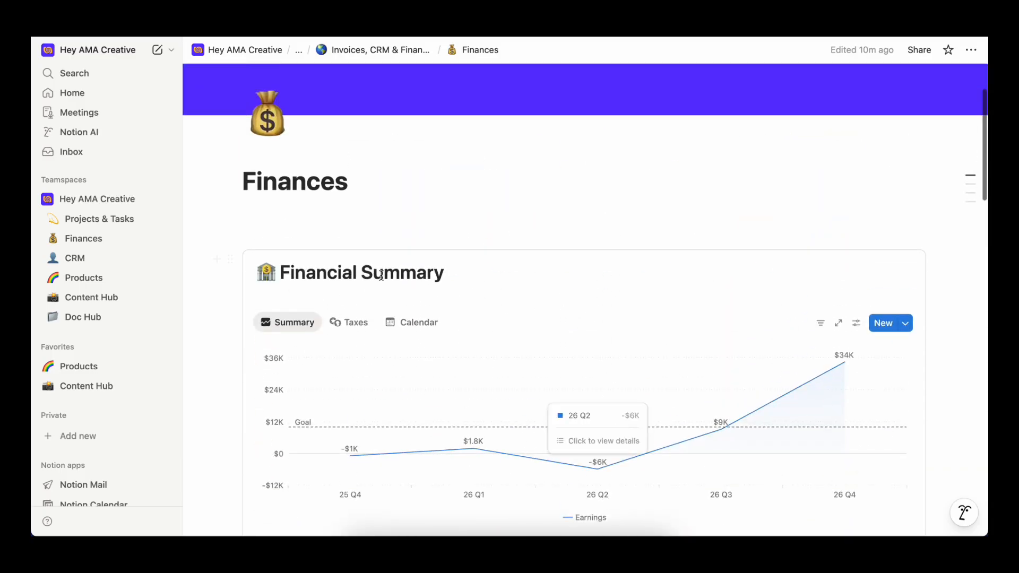
{"action": "scroll", "coordinate": [381, 275], "scroll_direction": "down", "scroll_amount": 3}
{"action": "left_click", "coordinate": [349, 220]}
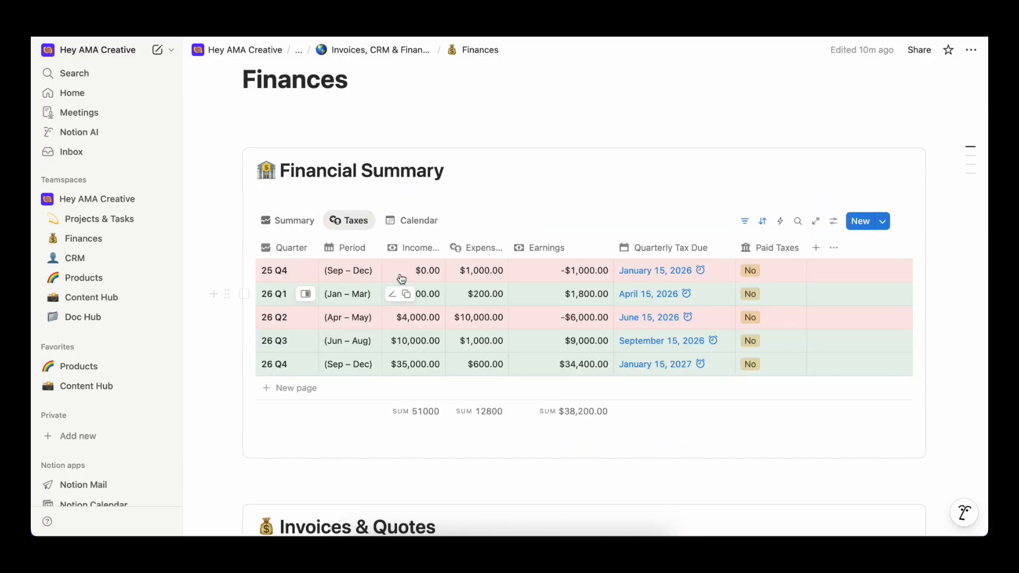
Show all expenses in the Cost of Biz (Planner) table and review its columns across to Notes.
{"action": "scroll", "coordinate": [587, 141], "scroll_direction": "down", "scroll_amount": 15}
{"action": "scroll", "coordinate": [593, 139], "scroll_direction": "down", "scroll_amount": 3}
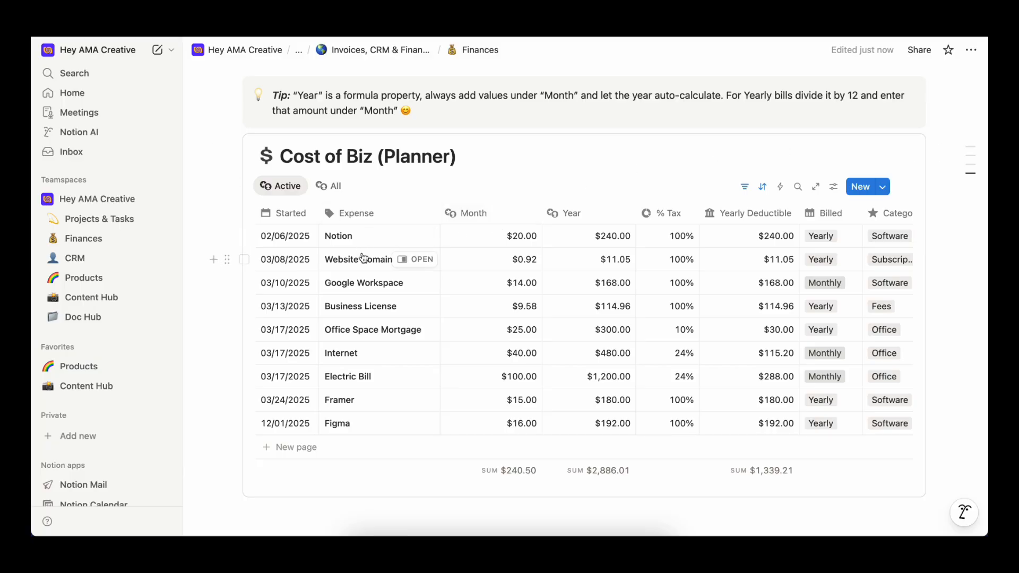
{"action": "left_click", "coordinate": [332, 186]}
{"action": "scroll", "coordinate": [336, 470], "scroll_direction": "down", "scroll_amount": 3}
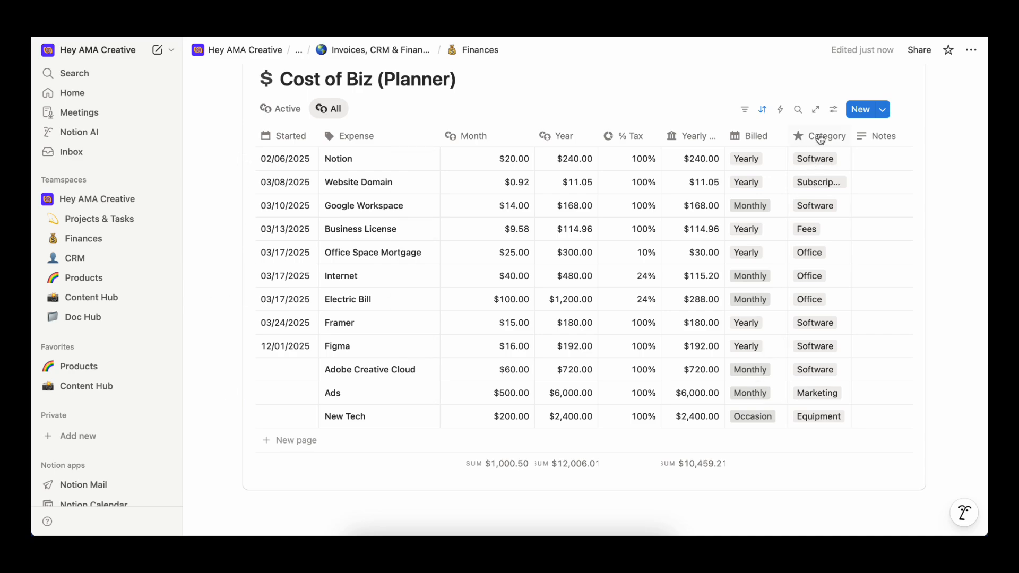
{"action": "scroll", "coordinate": [834, 366], "scroll_direction": "right", "scroll_amount": 3}
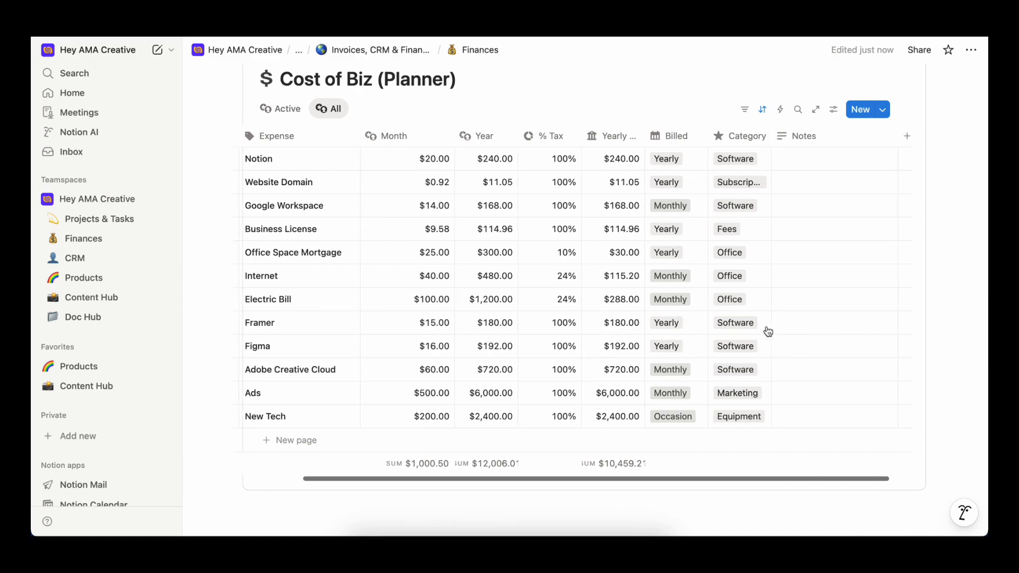
{"action": "scroll", "coordinate": [636, 326], "scroll_direction": "left", "scroll_amount": 3}
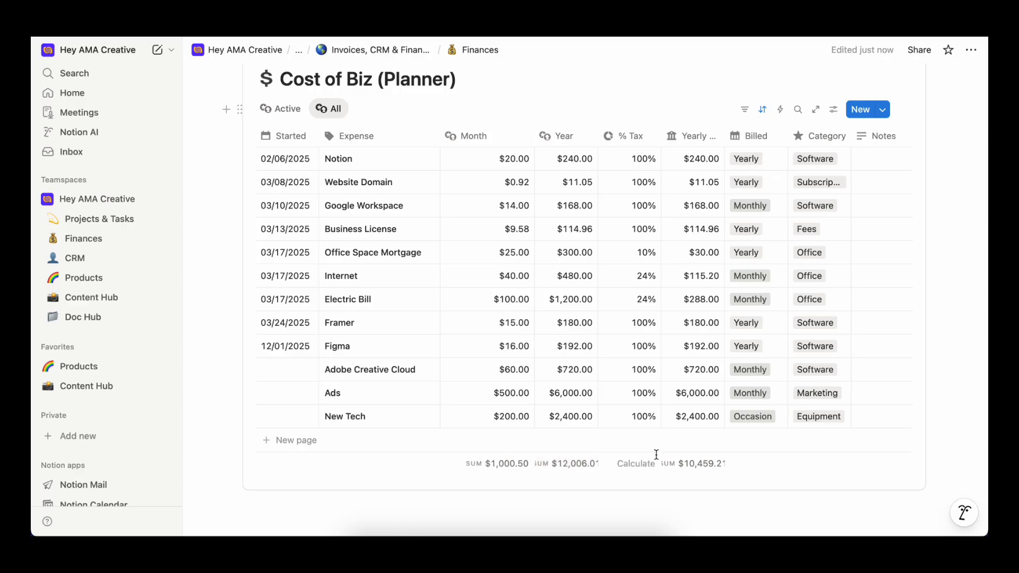
Compare the Active and All views of the Cost of Biz (Planner) table, finishing on Active.
{"action": "left_click", "coordinate": [286, 110]}
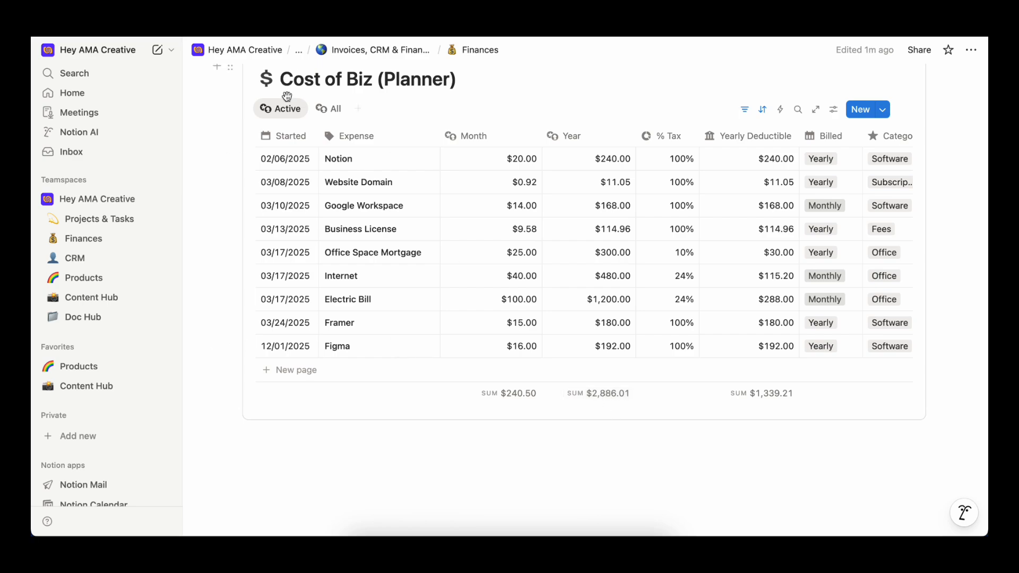
{"action": "left_click", "coordinate": [329, 108]}
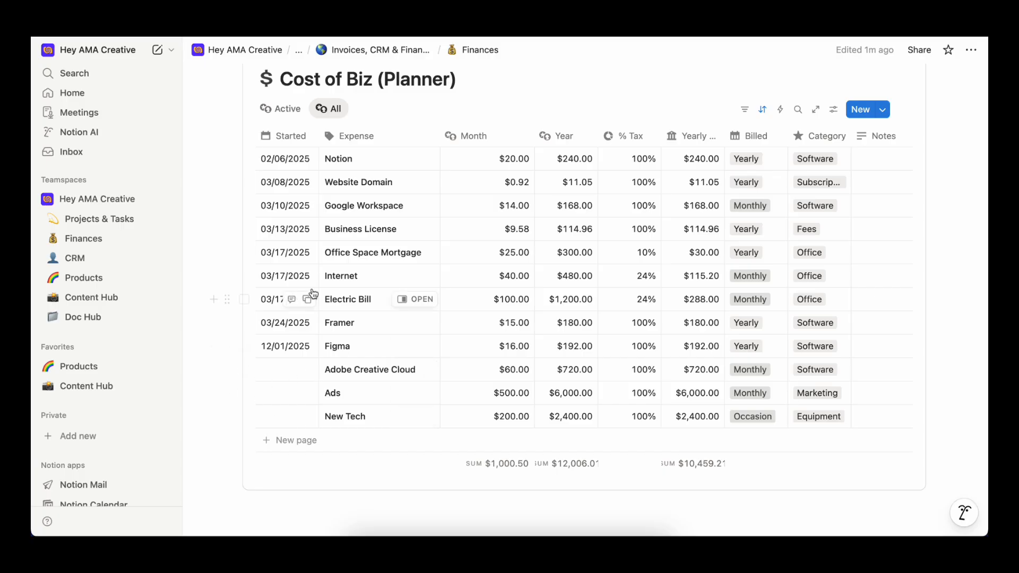
{"action": "left_click", "coordinate": [285, 109]}
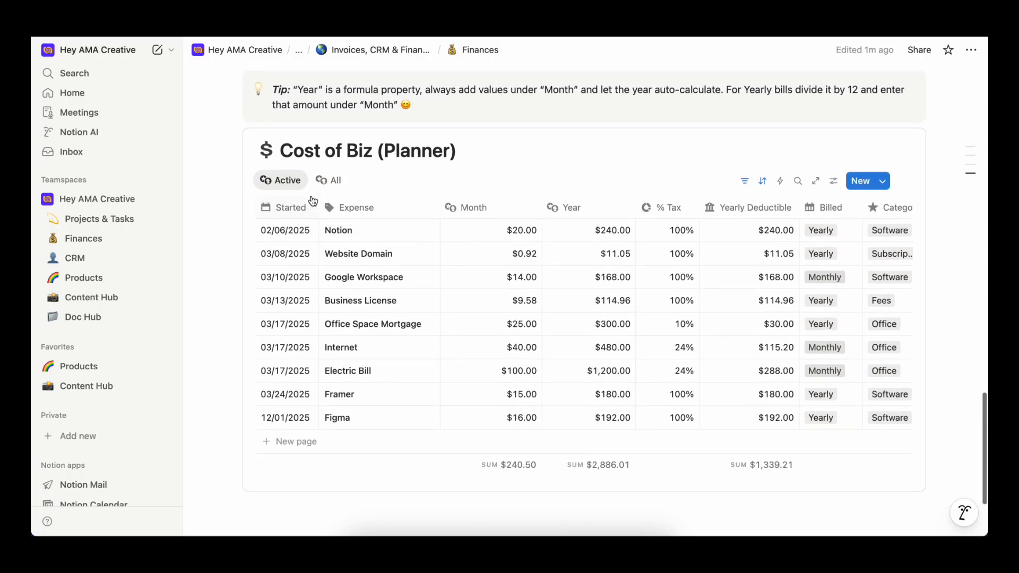
Look back over the Finances page from the Cost of Biz planner up to the Financial Summary earnings chart.
{"action": "scroll", "coordinate": [530, 318], "scroll_direction": "up", "scroll_amount": 3}
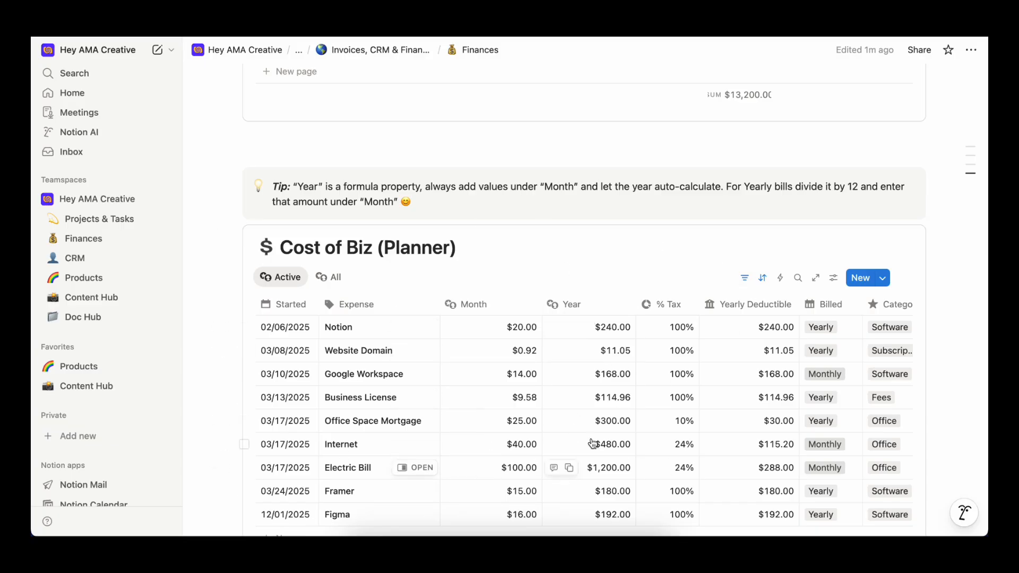
{"action": "scroll", "coordinate": [550, 438], "scroll_direction": "up", "scroll_amount": 10}
{"action": "scroll", "coordinate": [548, 438], "scroll_direction": "down", "scroll_amount": 2}
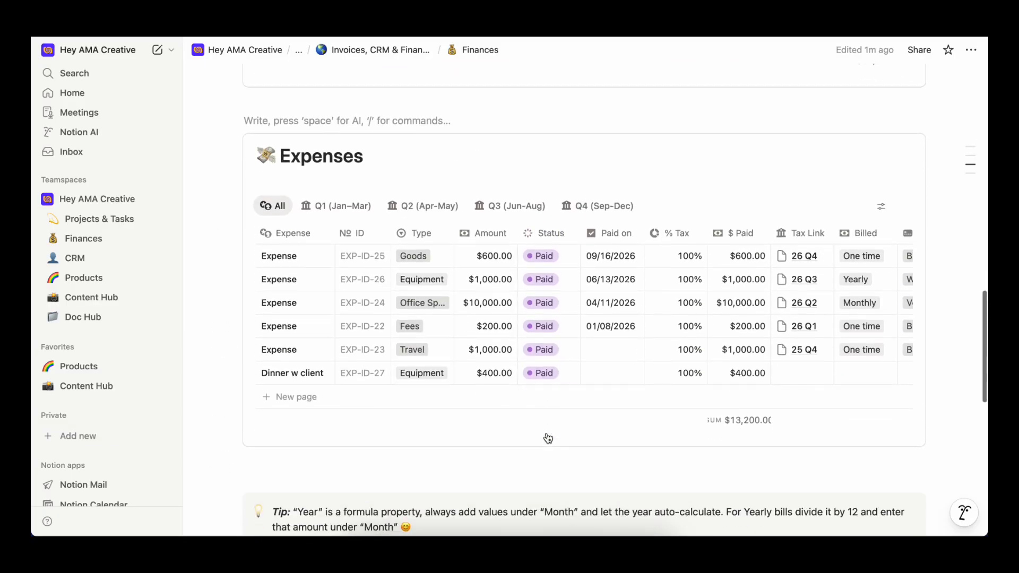
{"action": "scroll", "coordinate": [547, 432], "scroll_direction": "up", "scroll_amount": 10}
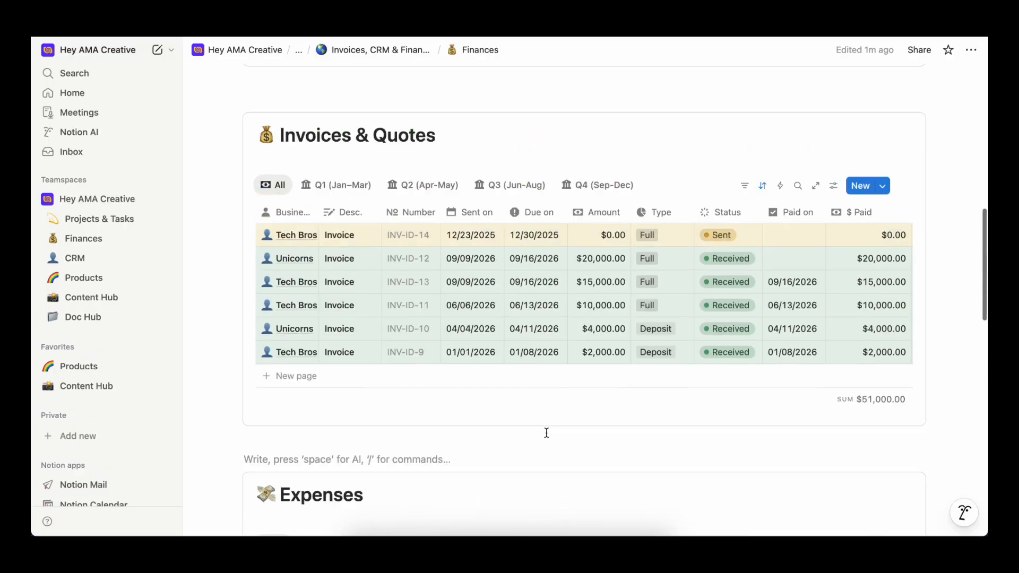
{"action": "scroll", "coordinate": [547, 432], "scroll_direction": "up", "scroll_amount": 7}
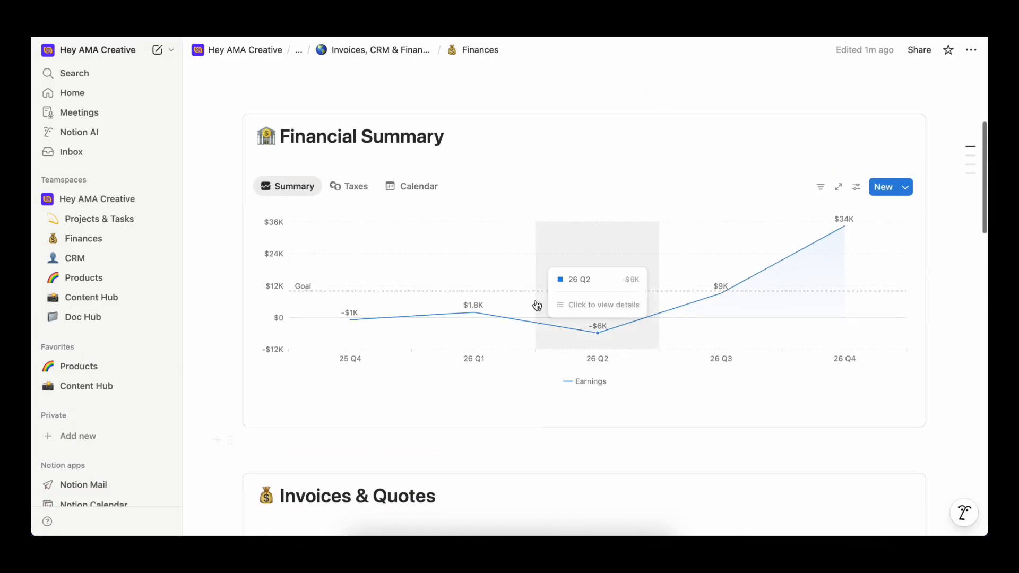
{"action": "mouse_move", "coordinate": [335, 296]}
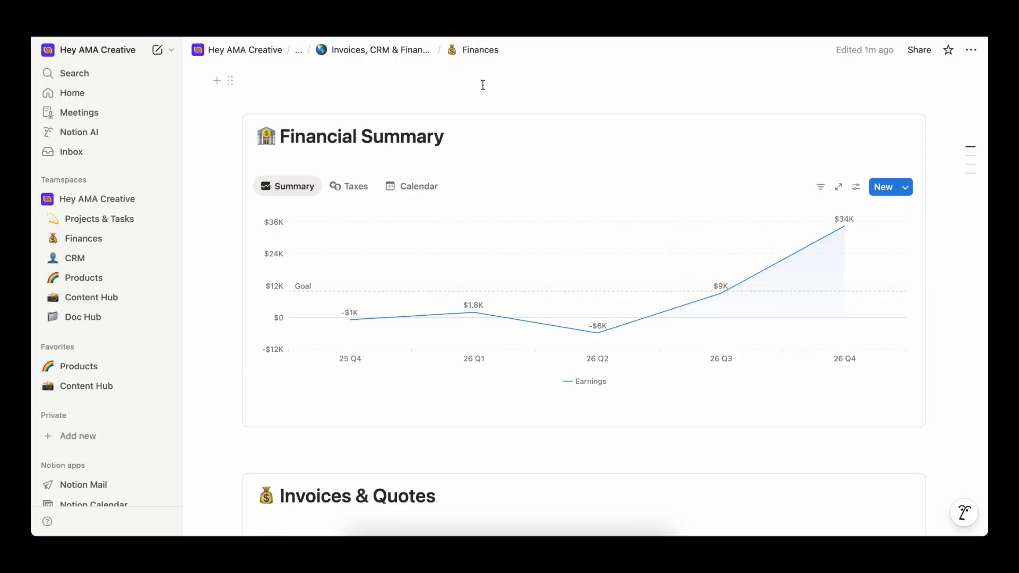
Delete the empty line between the Finances page title and the Financial Summary block.
{"action": "scroll", "coordinate": [483, 85], "scroll_direction": "up", "scroll_amount": 5}
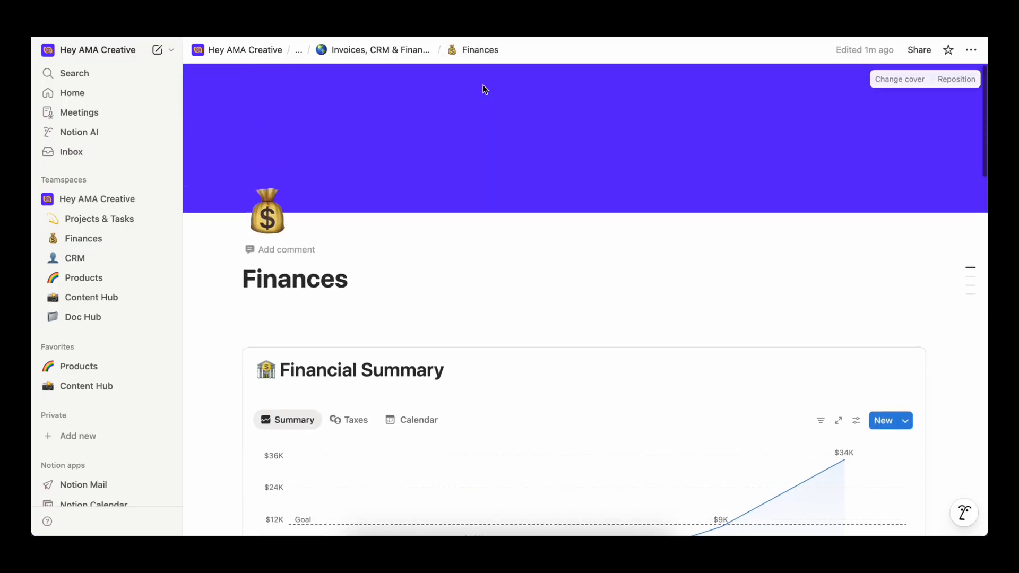
{"action": "left_click", "coordinate": [437, 319]}
{"action": "key", "text": "BackSpace"}
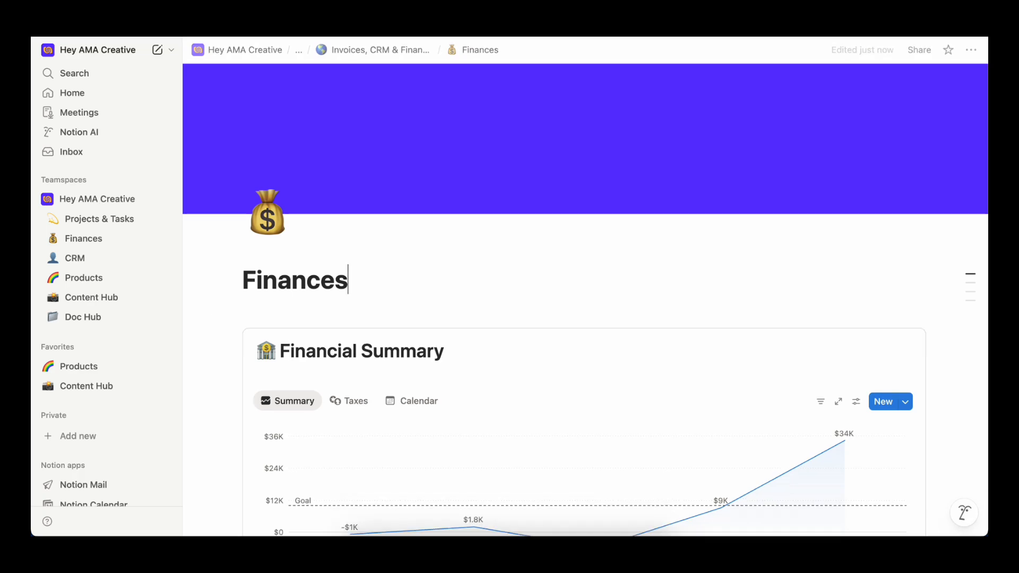